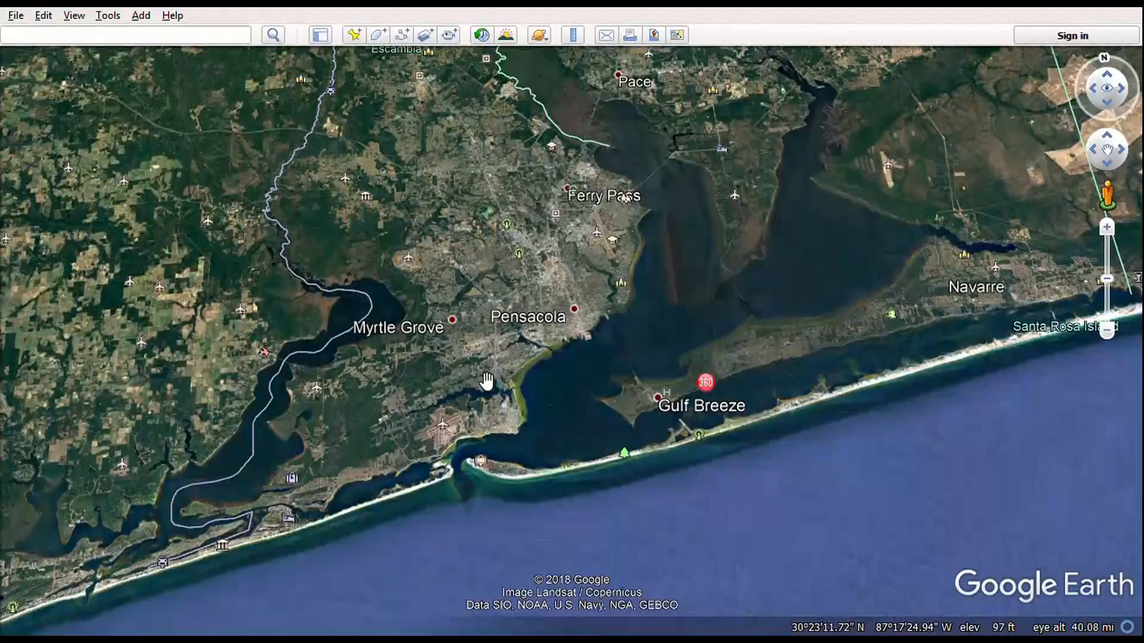
Survey the coast from the pass near Robertson Island past Pensacola and Gulf Breeze up to Blackwater Bay below Bagdad.
double_click(459, 407)
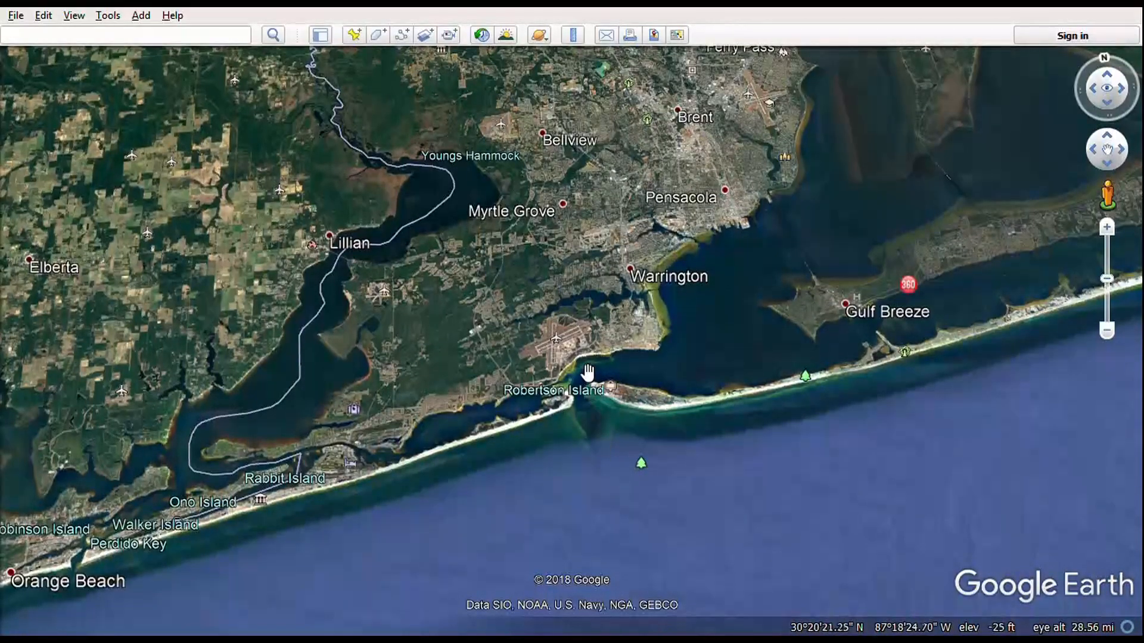
scroll(612, 475, up, 3)
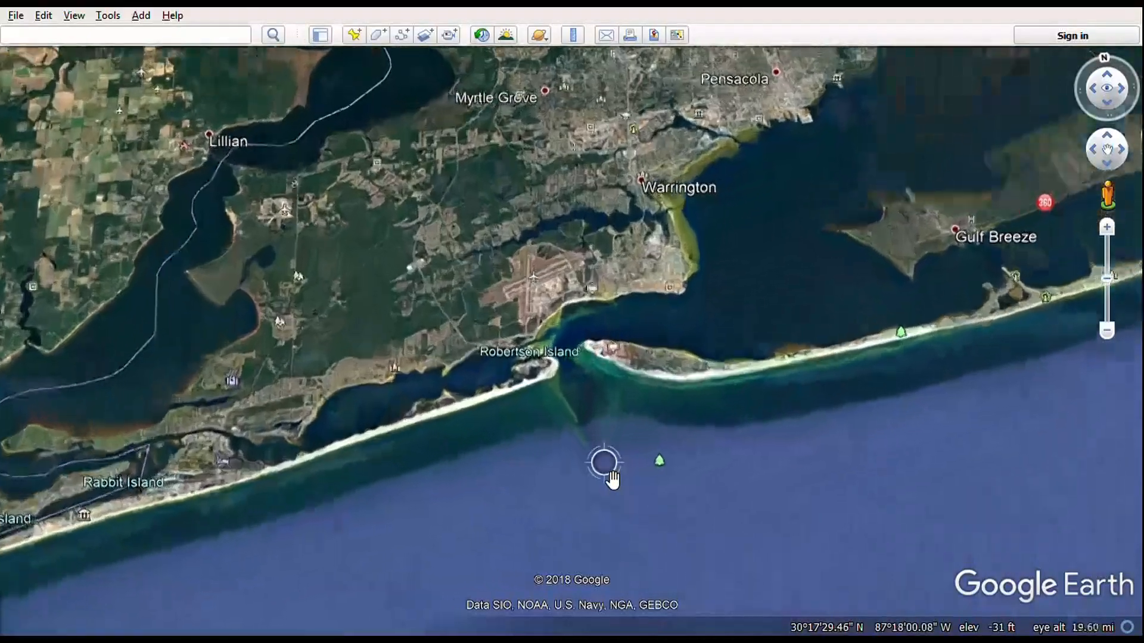
scroll(581, 479, down, 3)
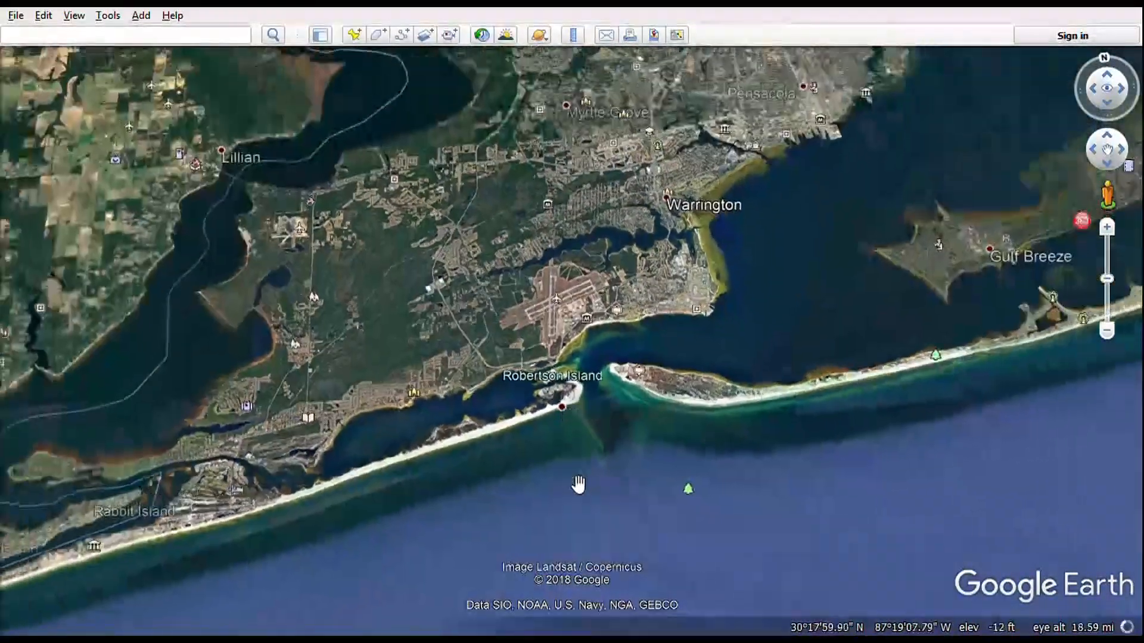
drag(799, 270, 608, 444)
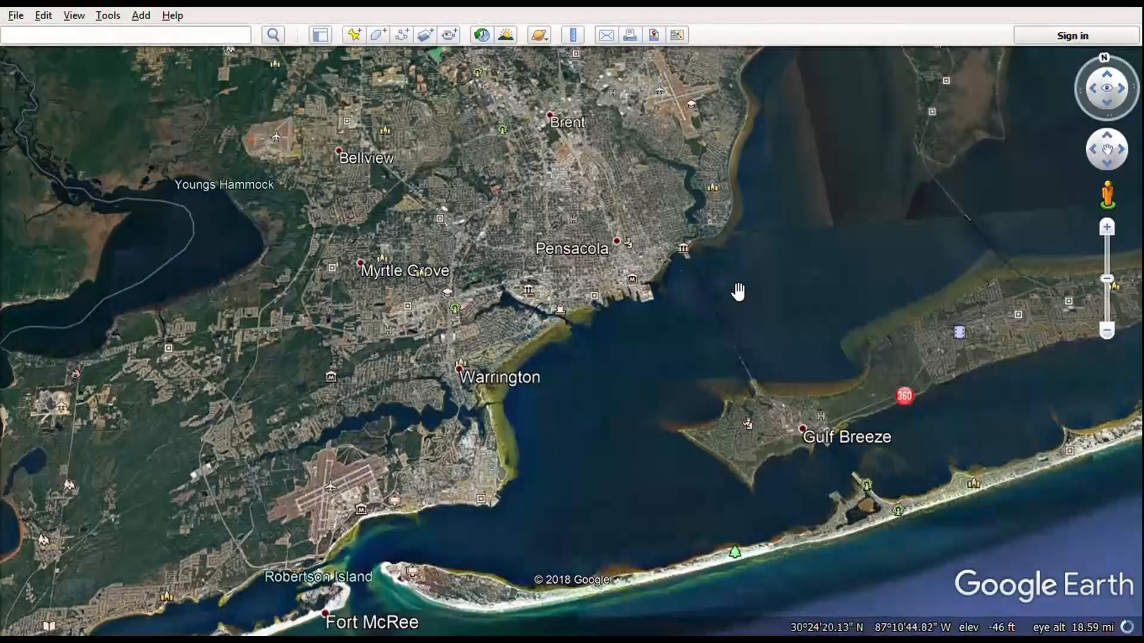
scroll(766, 263, down, 1)
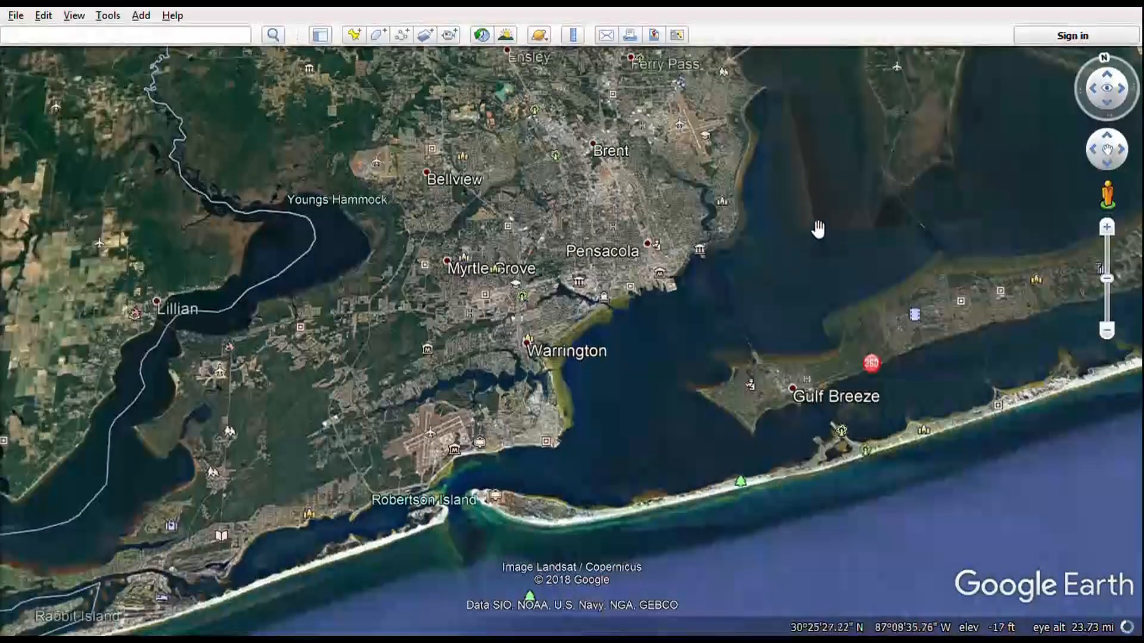
drag(823, 222, 685, 388)
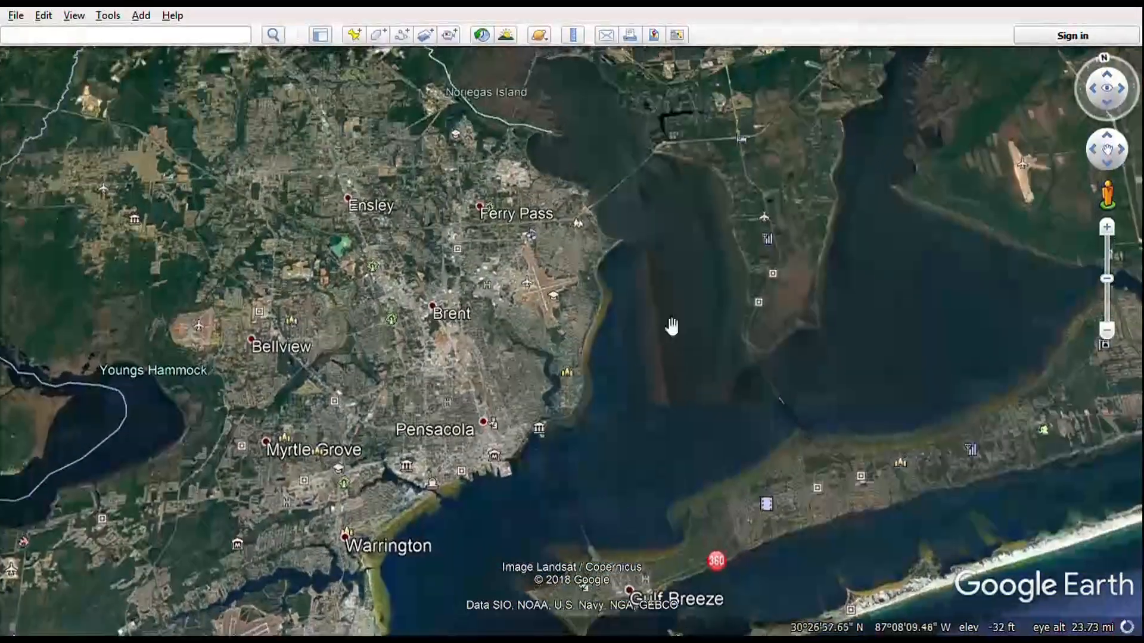
drag(687, 245, 633, 294)
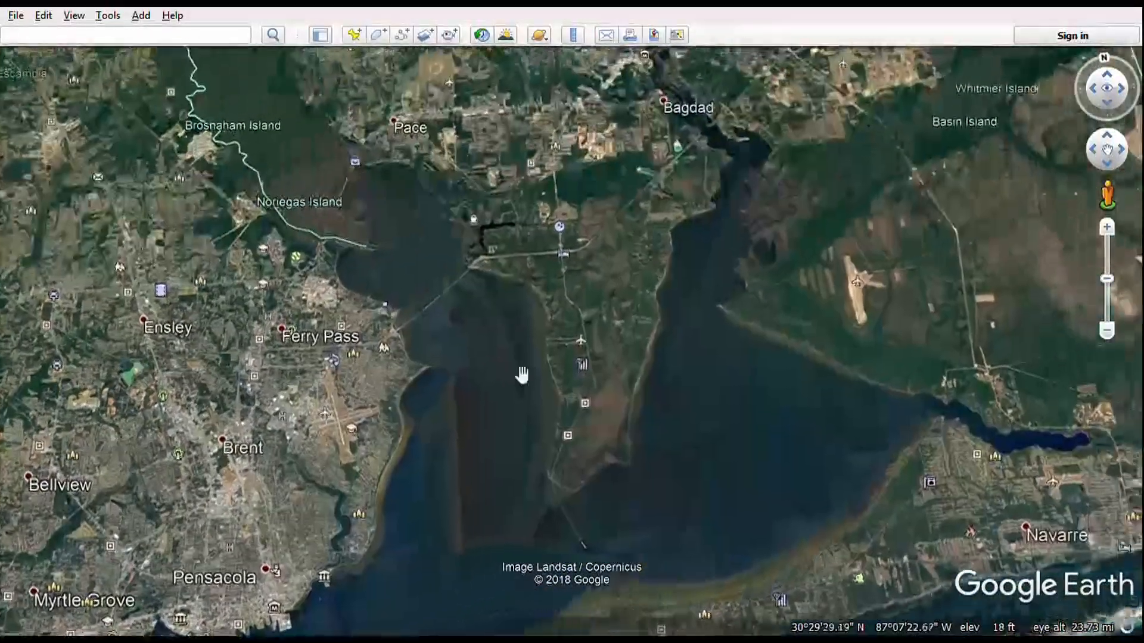
drag(733, 403, 672, 459)
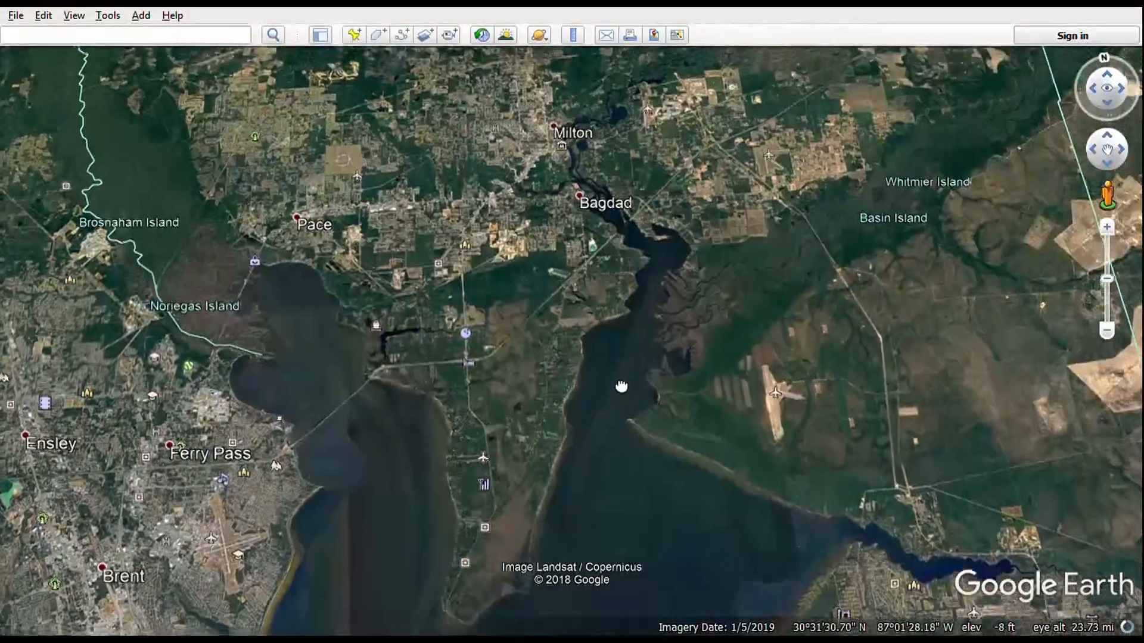
drag(621, 387, 623, 445)
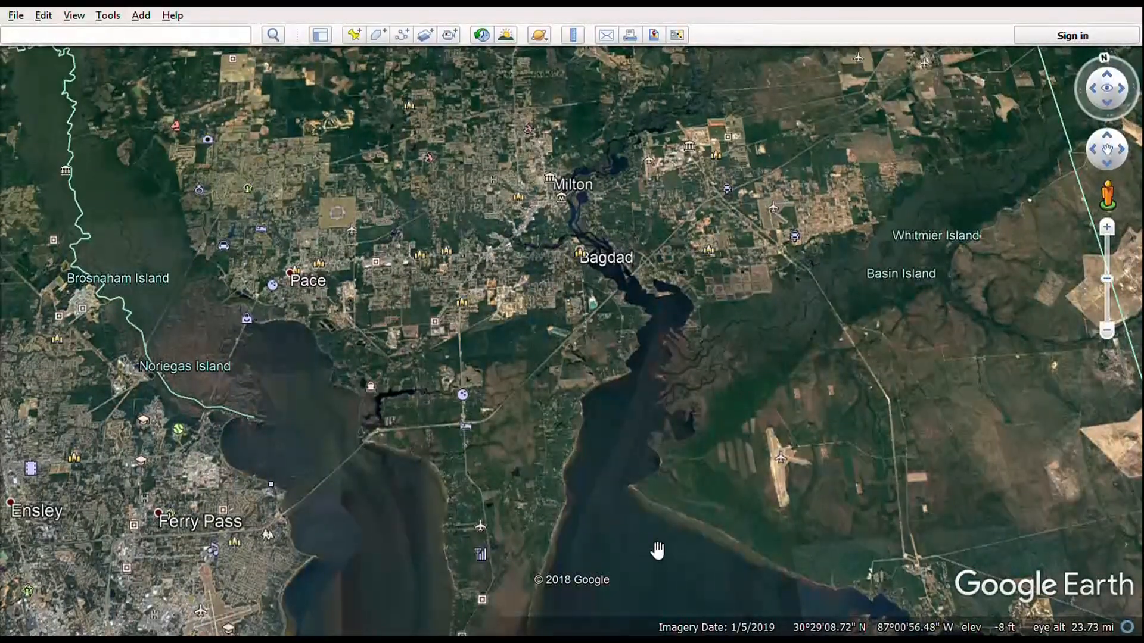
Zoom in on Blackwater Bay and trace the waterway north past Bagdad to Marquis Basin and Milton.
scroll(626, 435, down, 5)
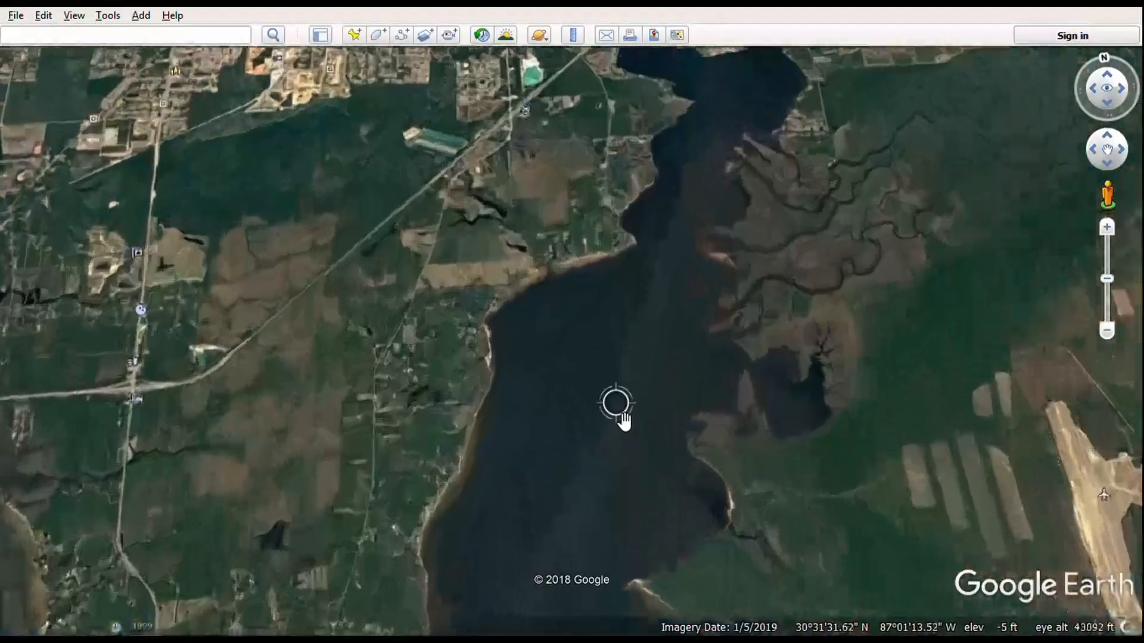
scroll(655, 381, down, 3)
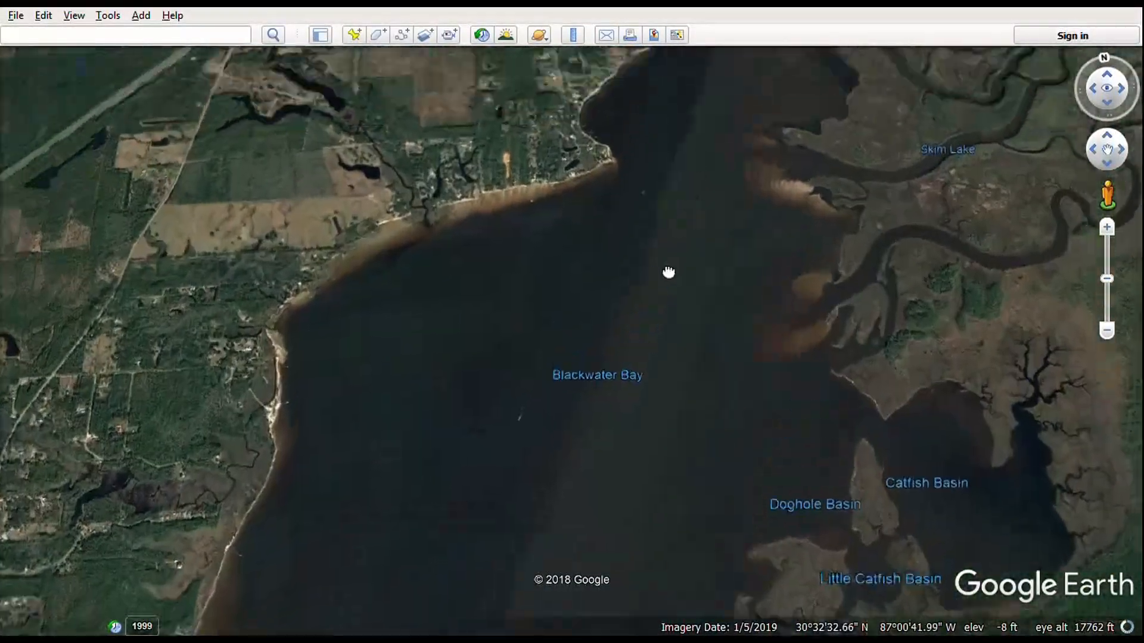
drag(668, 272, 573, 483)
drag(691, 143, 641, 424)
drag(577, 209, 832, 556)
drag(613, 376, 651, 439)
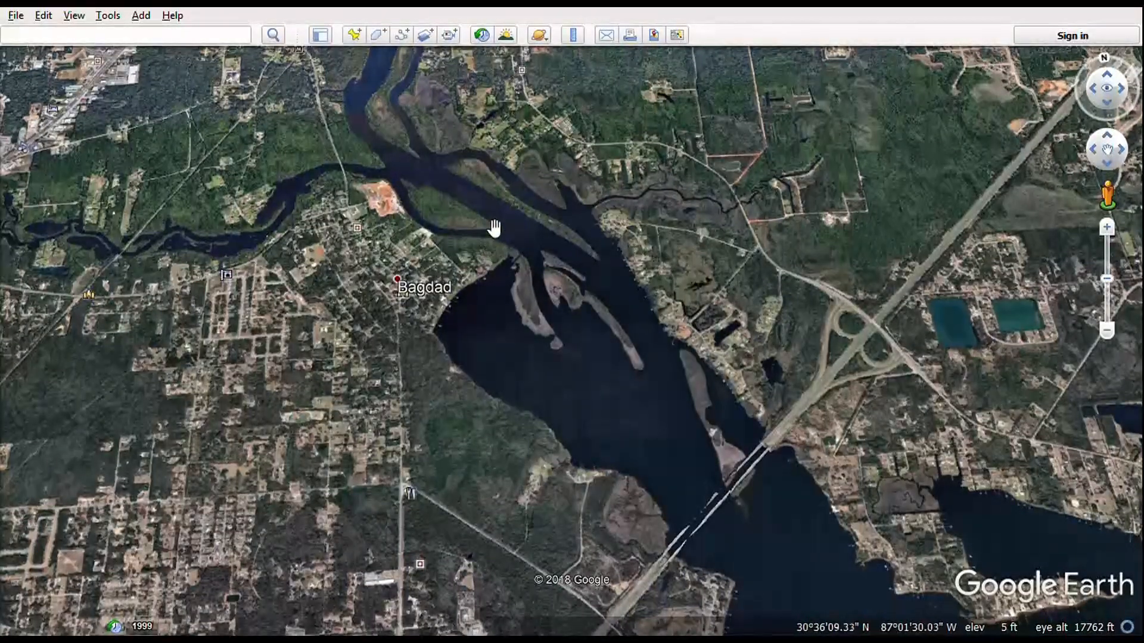
drag(536, 250, 631, 519)
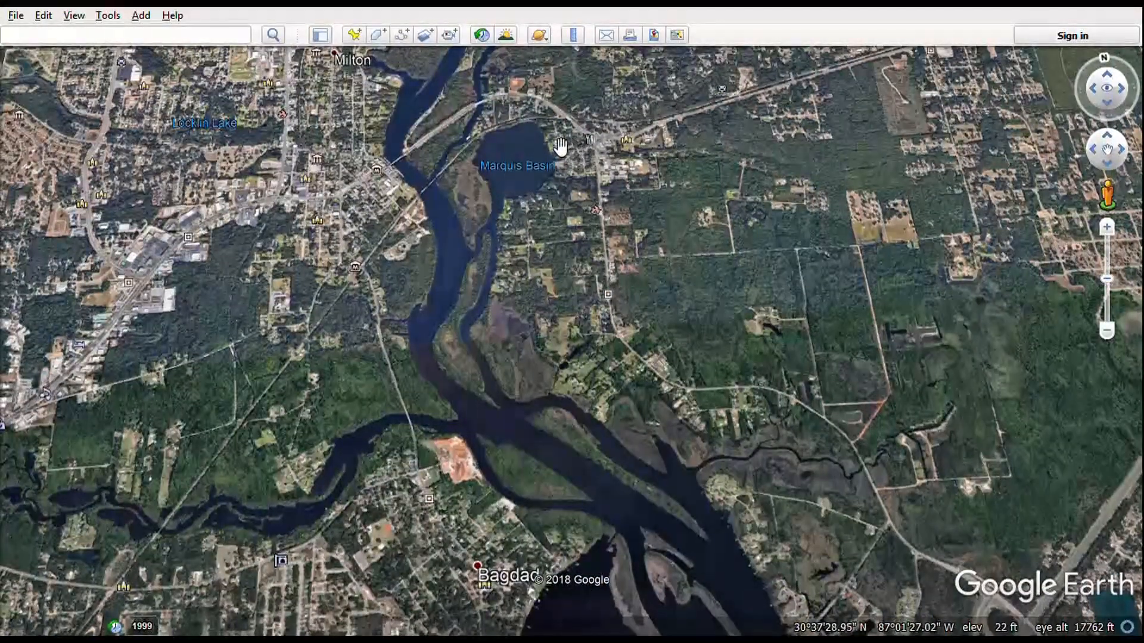
drag(537, 170, 580, 258)
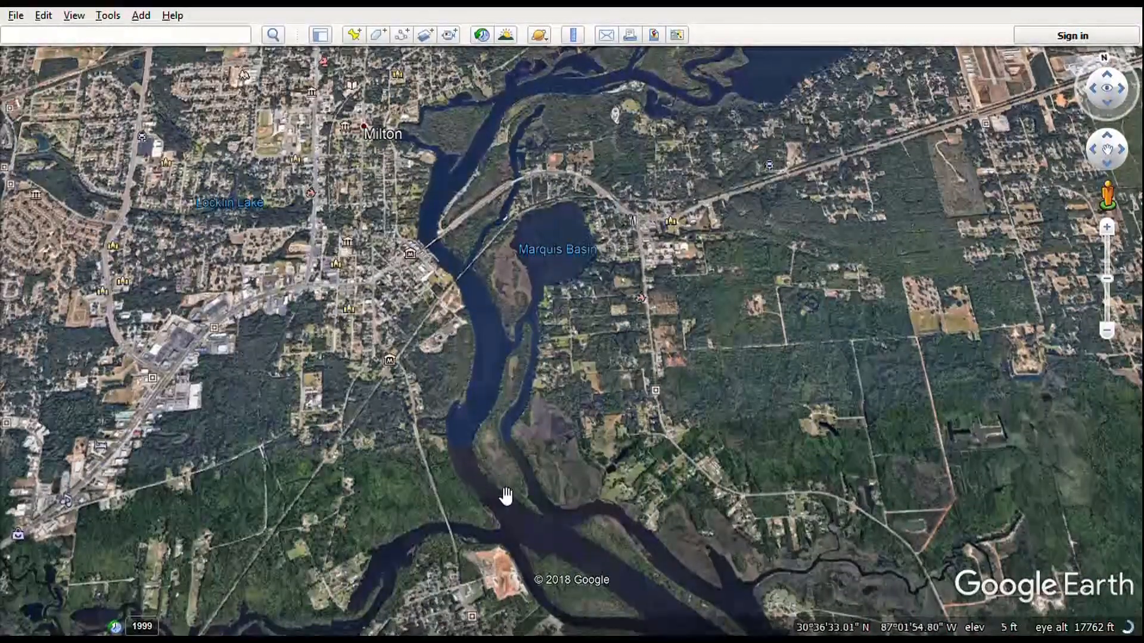
Trace the waterway back downstream from Bagdad under the highway bridge and inspect the river mouths above Skim Lake.
drag(578, 546, 404, 290)
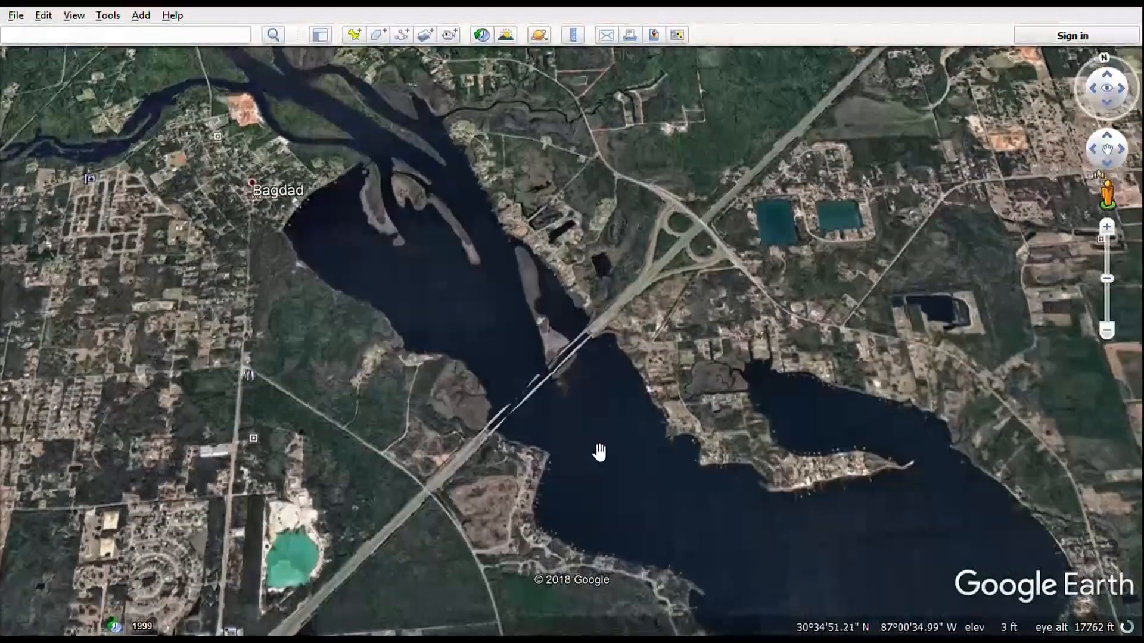
drag(595, 455, 490, 383)
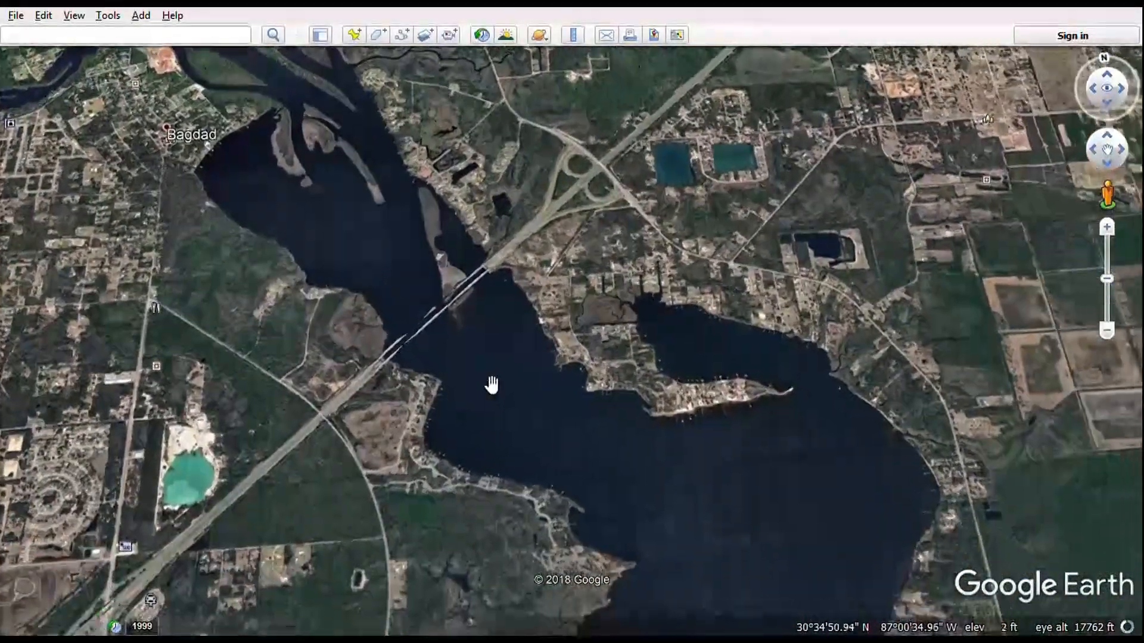
drag(548, 441, 454, 289)
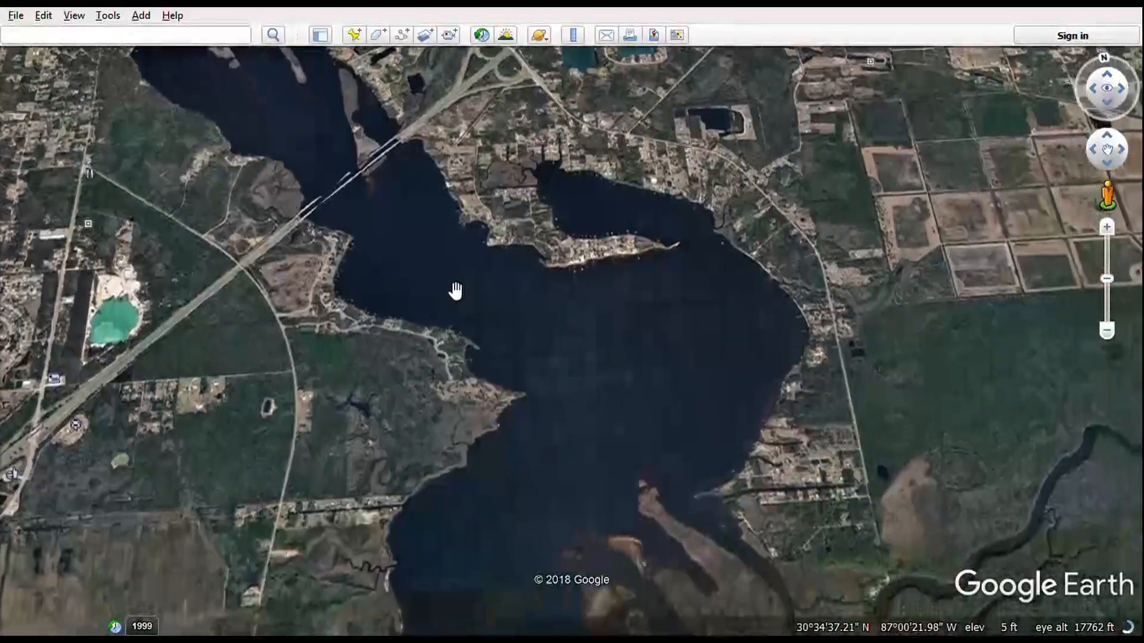
drag(536, 506, 557, 296)
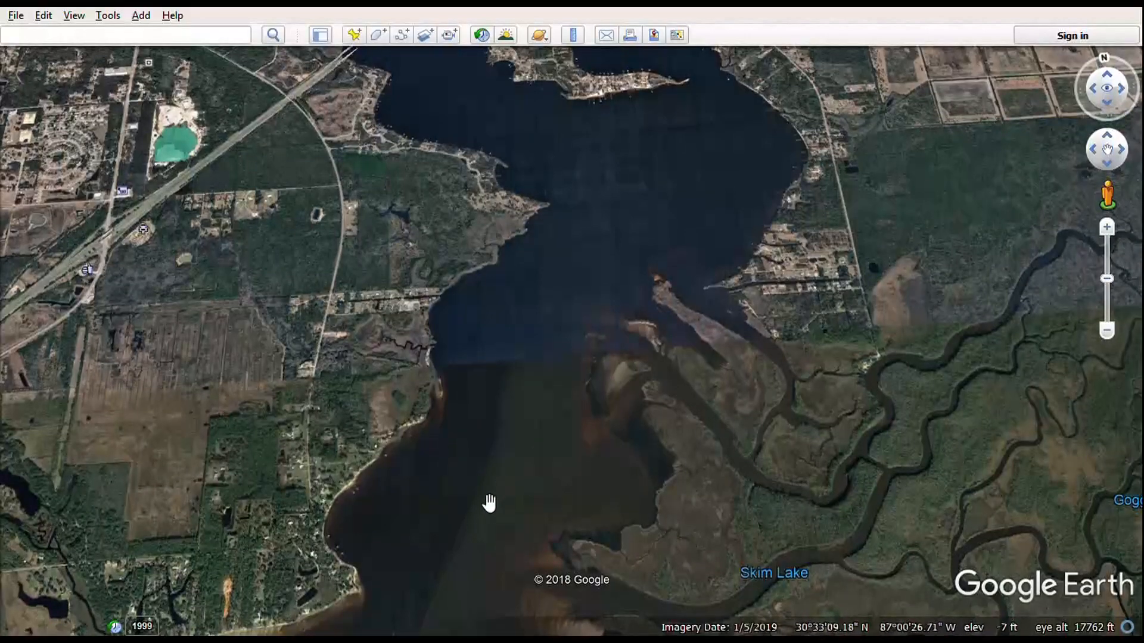
scroll(542, 357, up, 3)
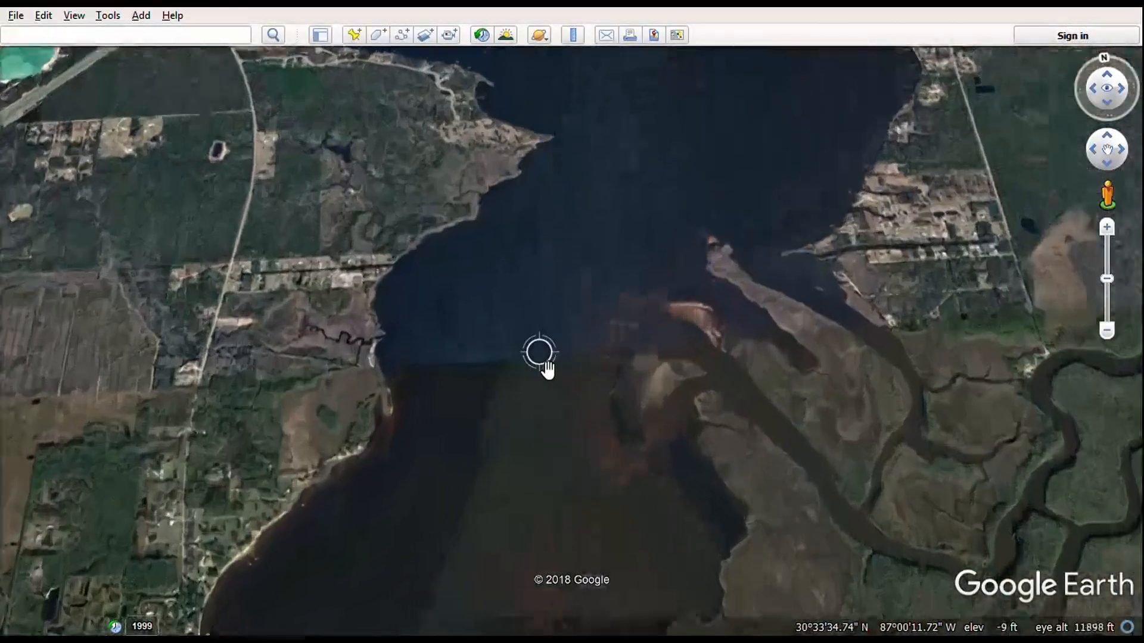
drag(488, 516, 631, 284)
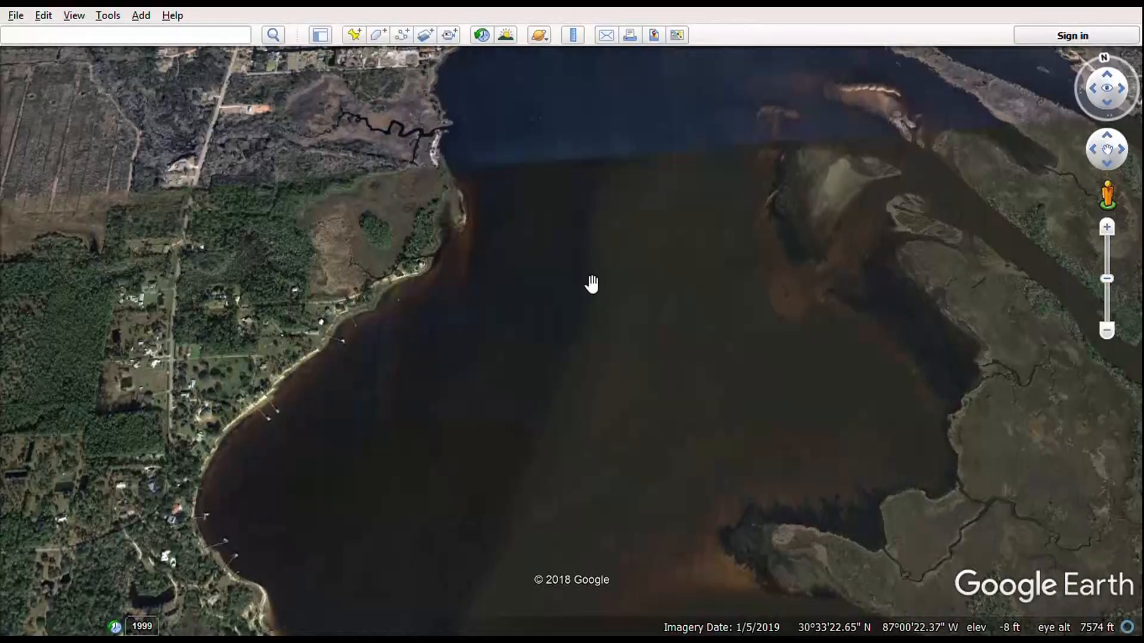
drag(589, 283, 583, 362)
scroll(634, 351, down, 3)
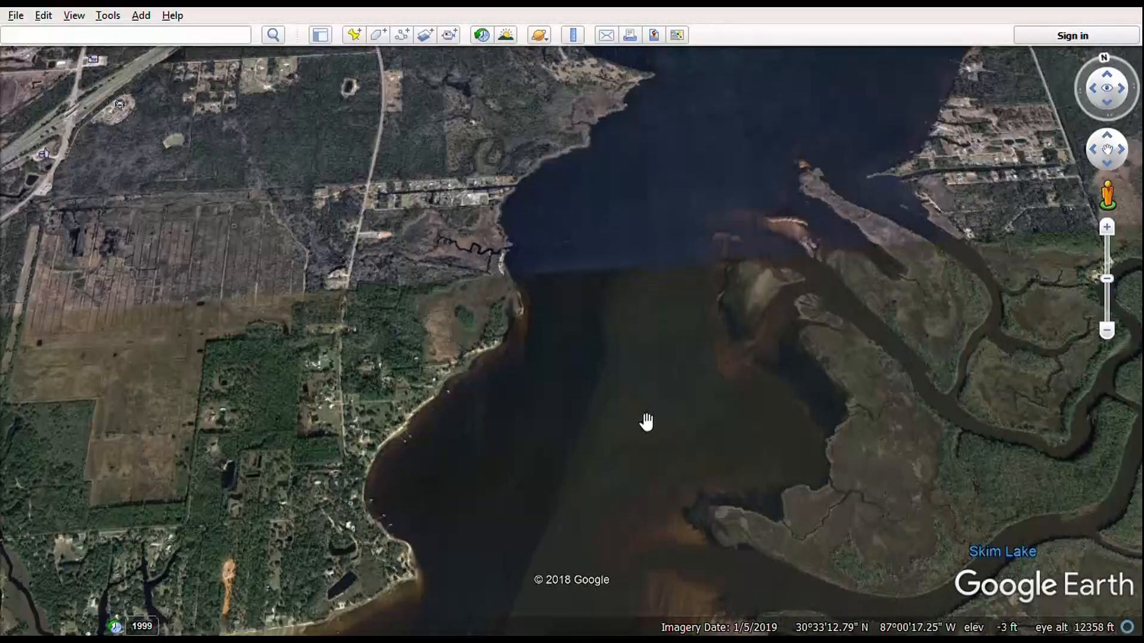
Examine Blackwater Bay between the western shoreline, Skim Lake, Catfish Basin and Doghole Basin.
scroll(646, 421, down, 3)
drag(624, 469, 649, 284)
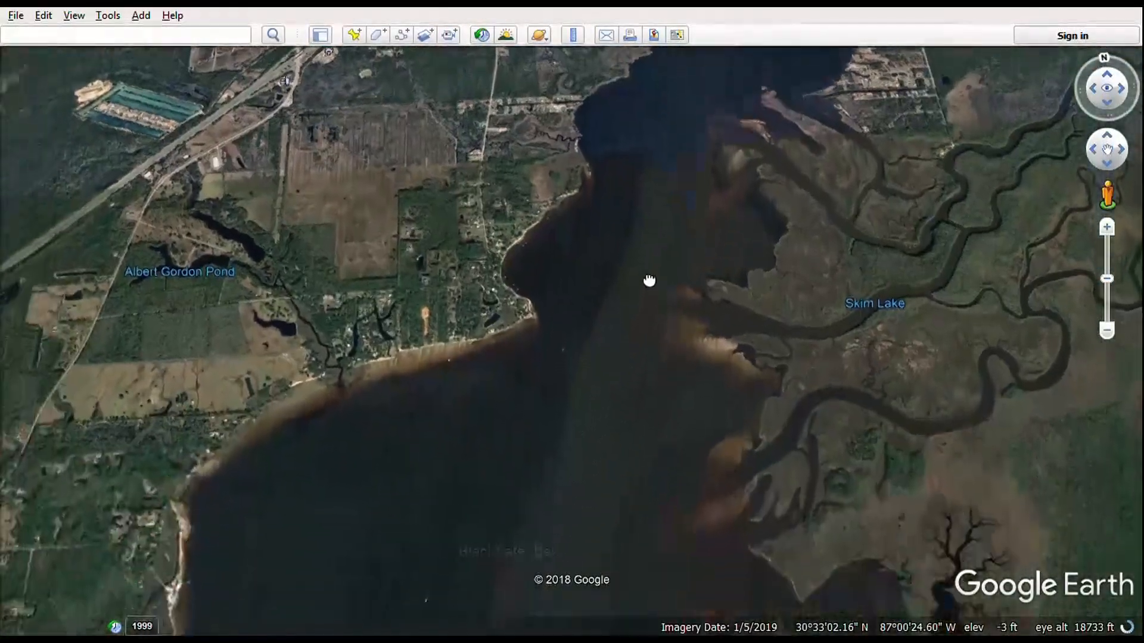
drag(598, 462, 638, 273)
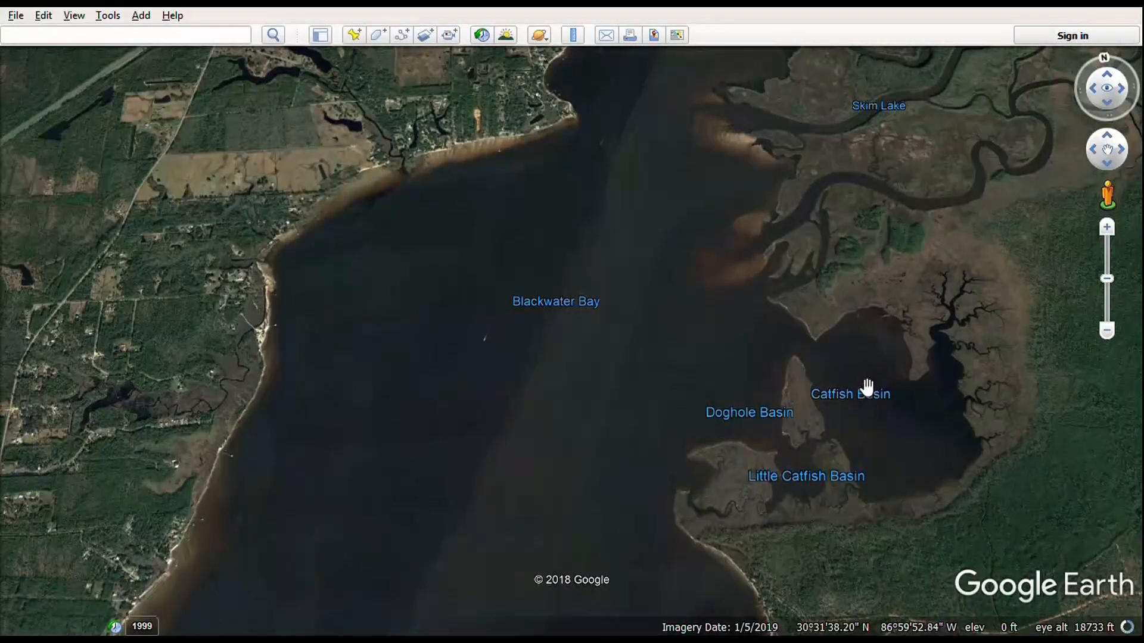
drag(644, 252, 678, 290)
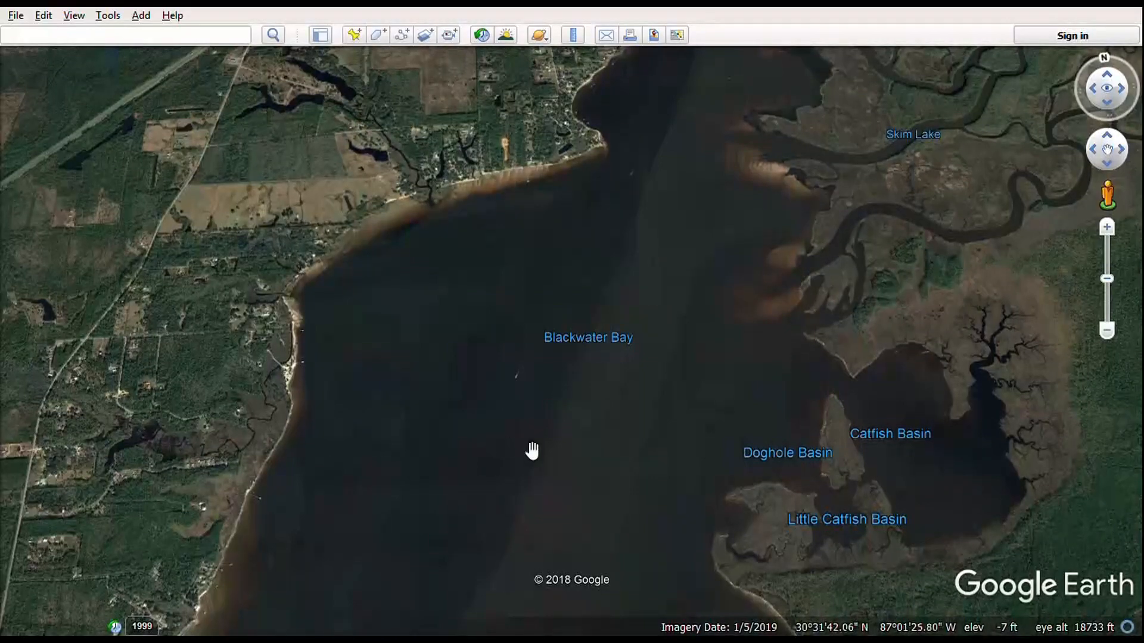
drag(619, 425, 659, 413)
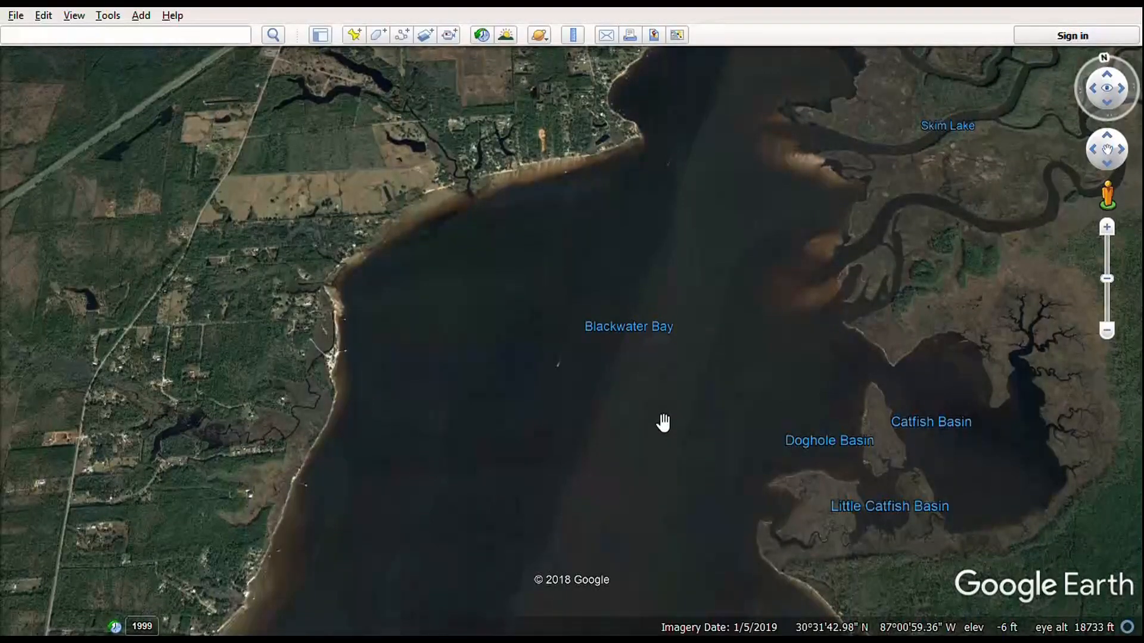
drag(697, 194, 607, 472)
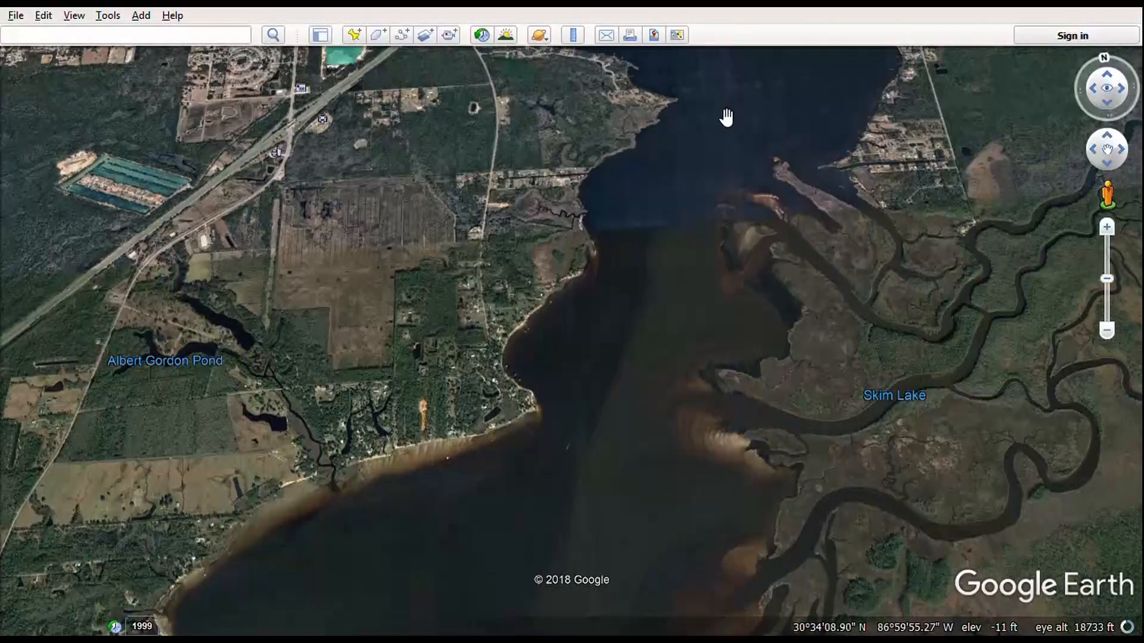
drag(563, 513, 715, 187)
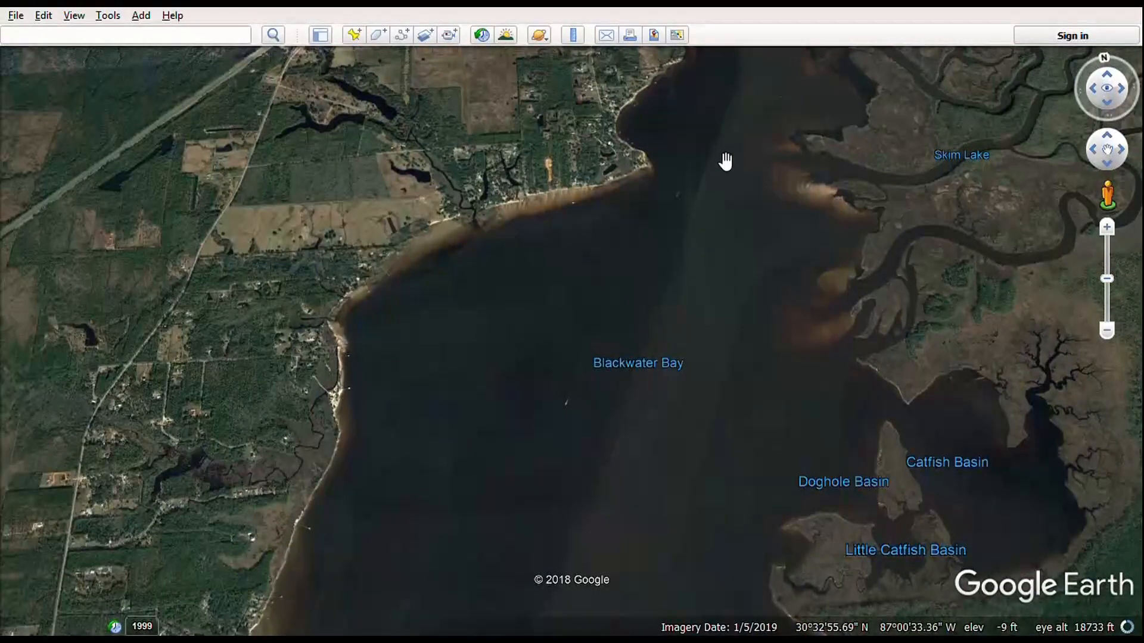
drag(681, 467, 635, 438)
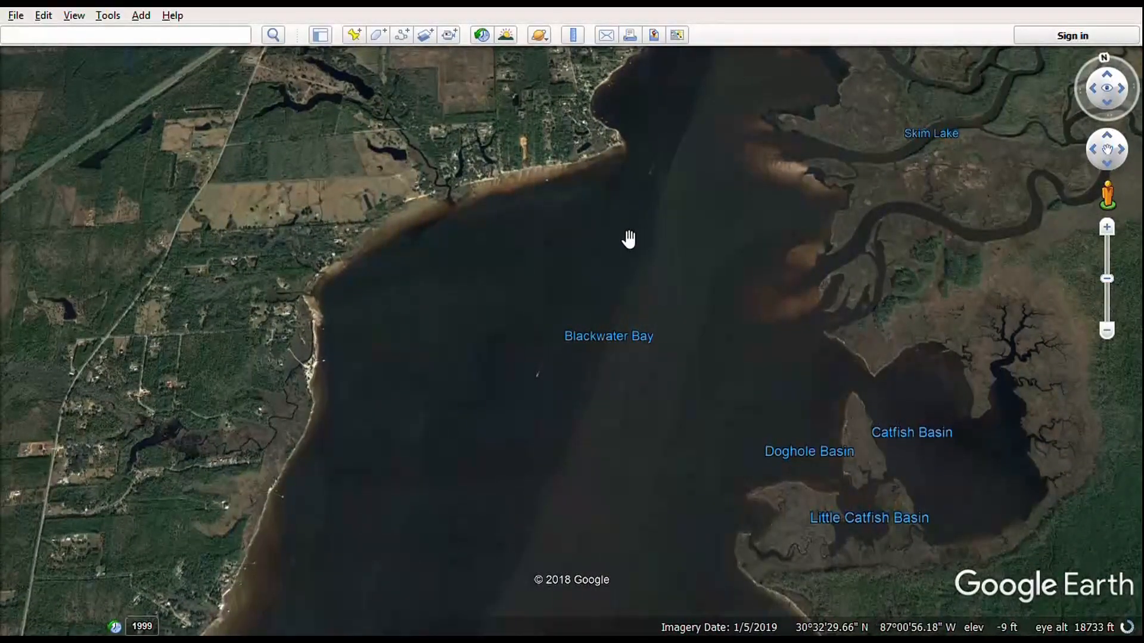
drag(612, 260, 625, 250)
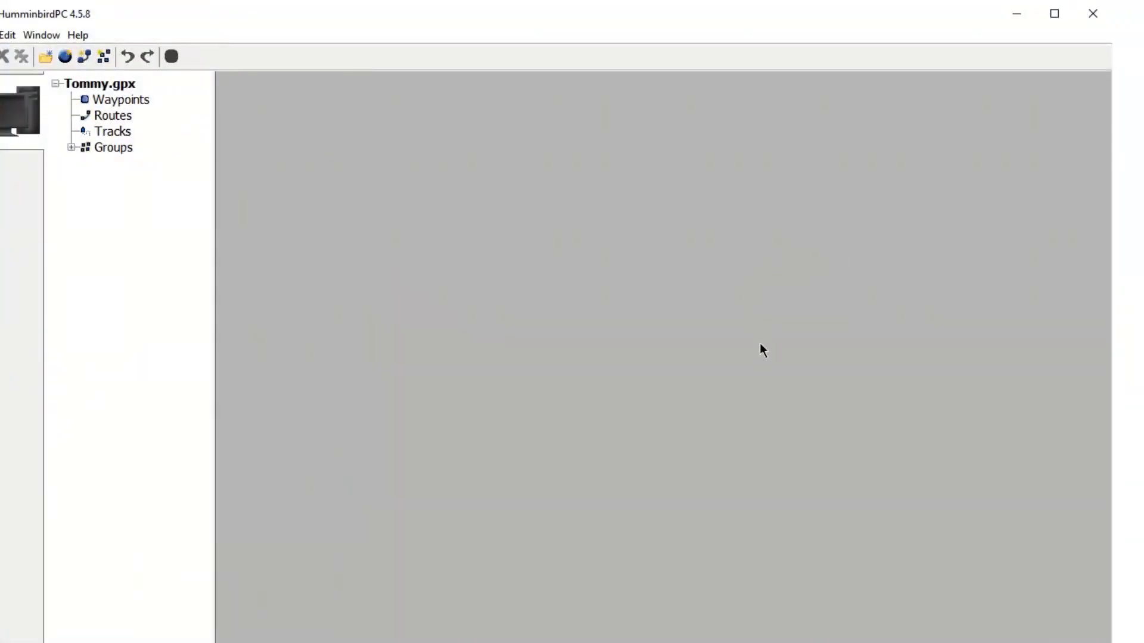
Switch to HumminbirdPC, show the waypoints of Tommy.gpx, sort them by name and look through the list.
click(136, 103)
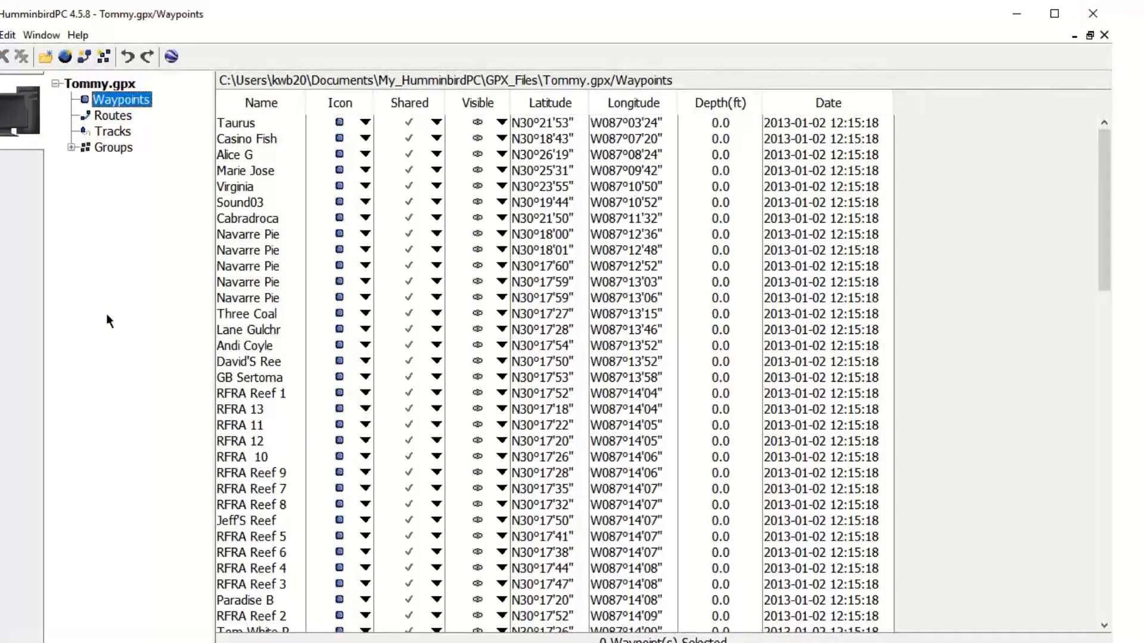
click(260, 100)
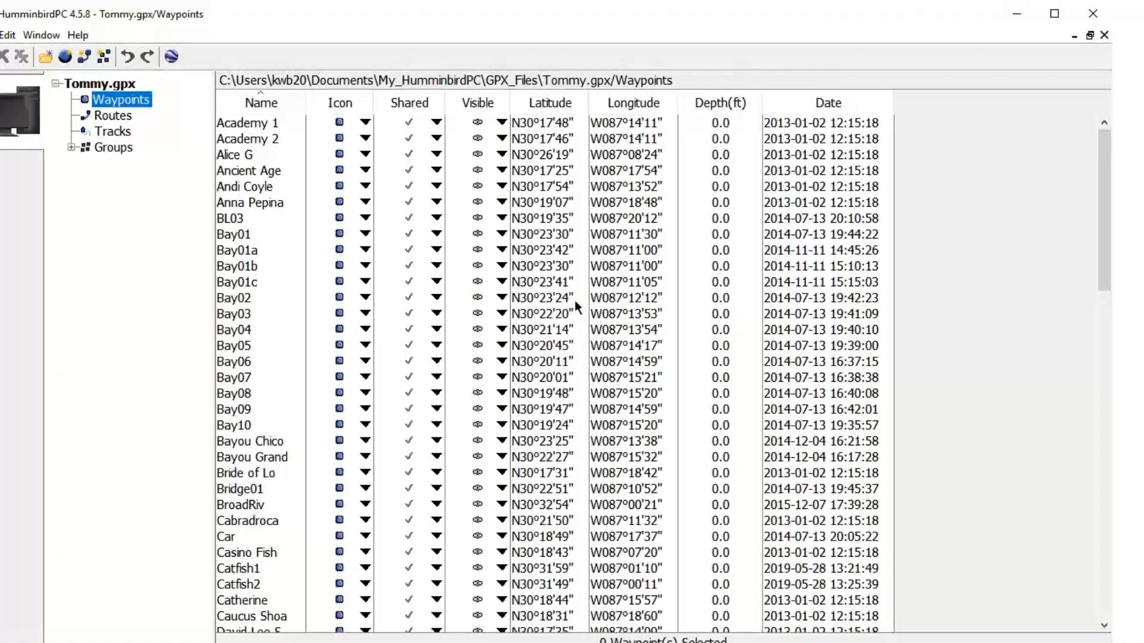
scroll(575, 298, down, 10)
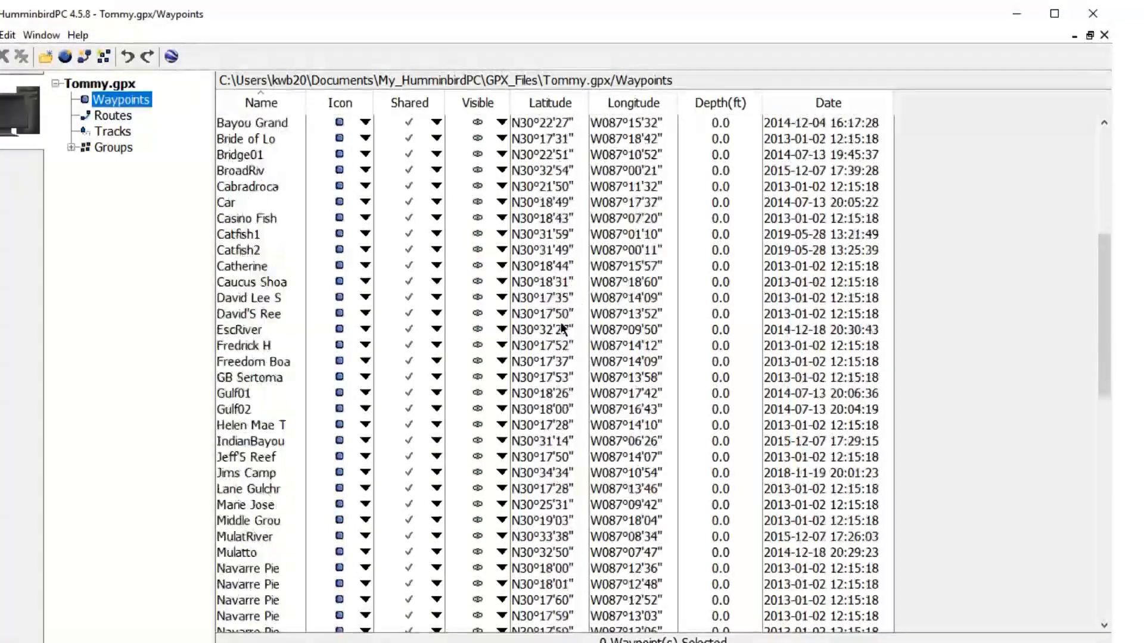
scroll(558, 345, up, 10)
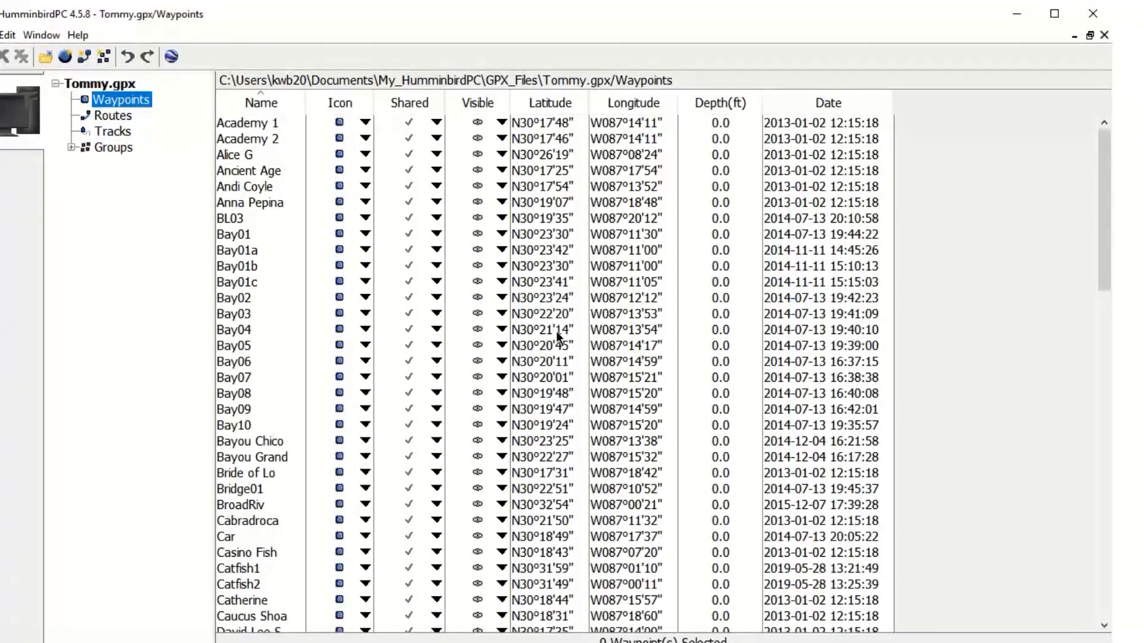
Switch to the Escambia County GPS Numbers web page and look through its table of reef names, descriptions and coordinates.
key(alt+Tab)
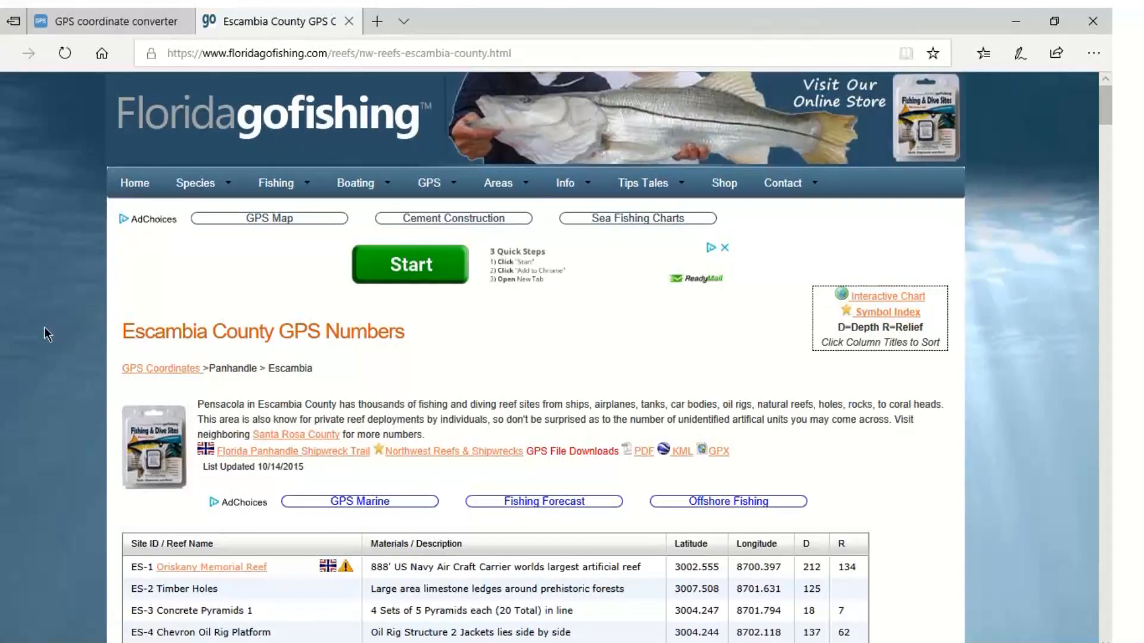
scroll(45, 331, down, 3)
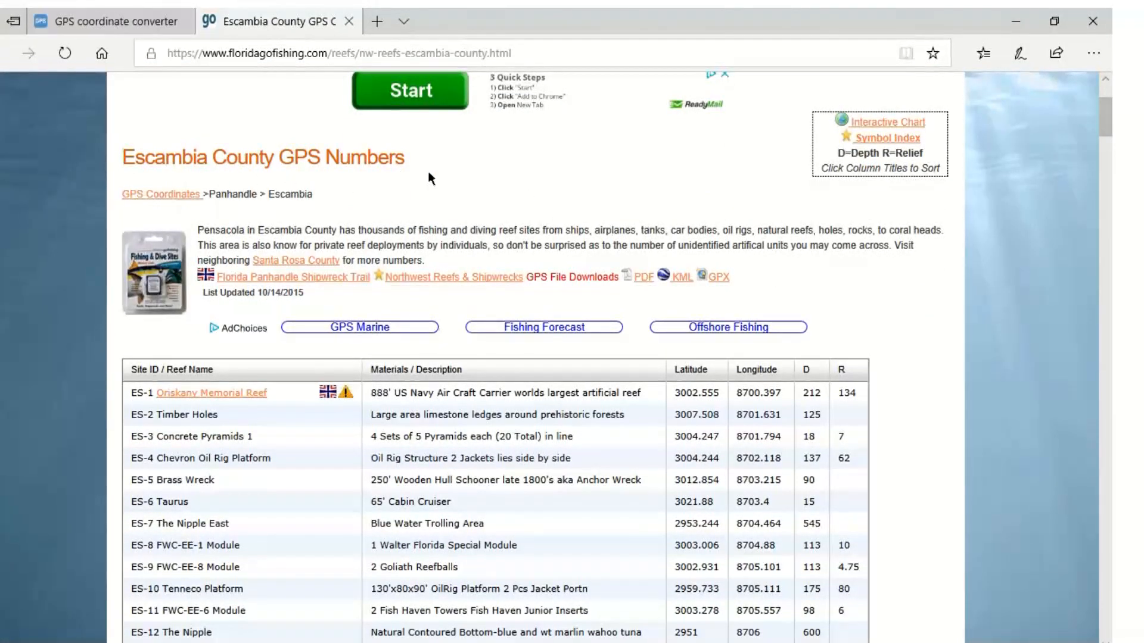
scroll(513, 463, down, 15)
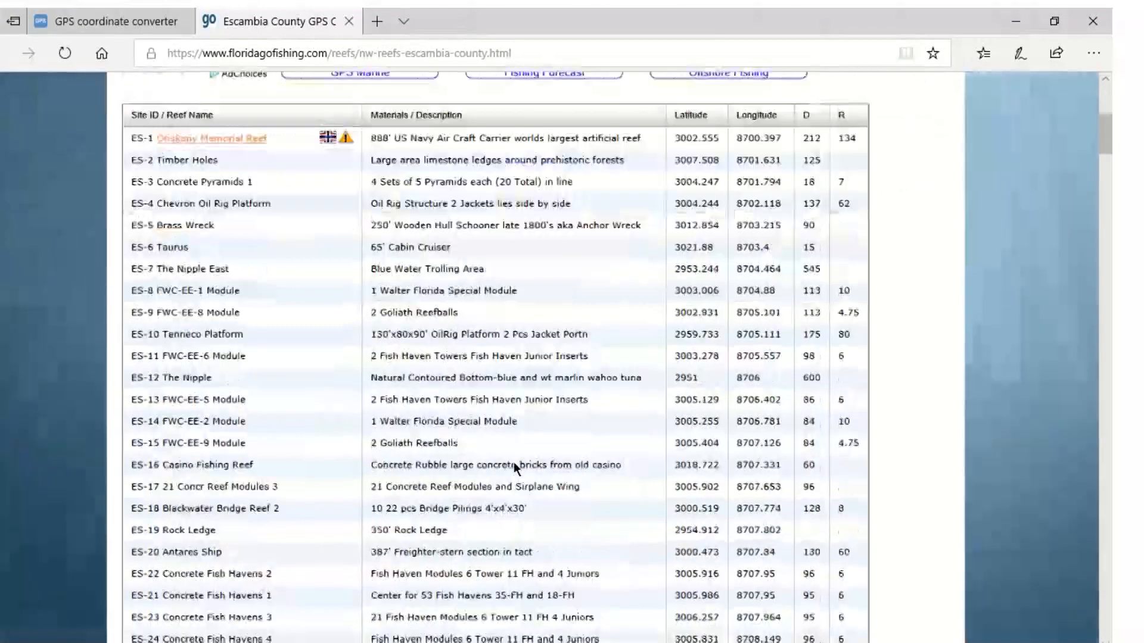
scroll(521, 447, down, 3)
scroll(518, 444, up, 17)
scroll(513, 432, up, 5)
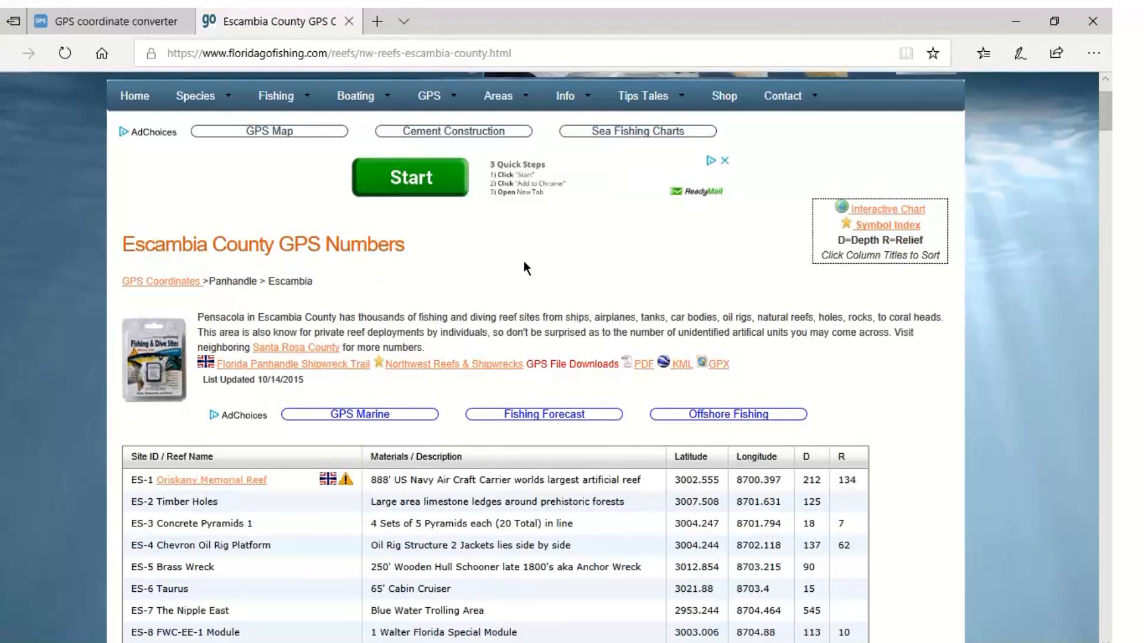
Switch back to HumminbirdPC and look through the Tommy.gpx waypoint list and its coordinates.
key(alt+Tab)
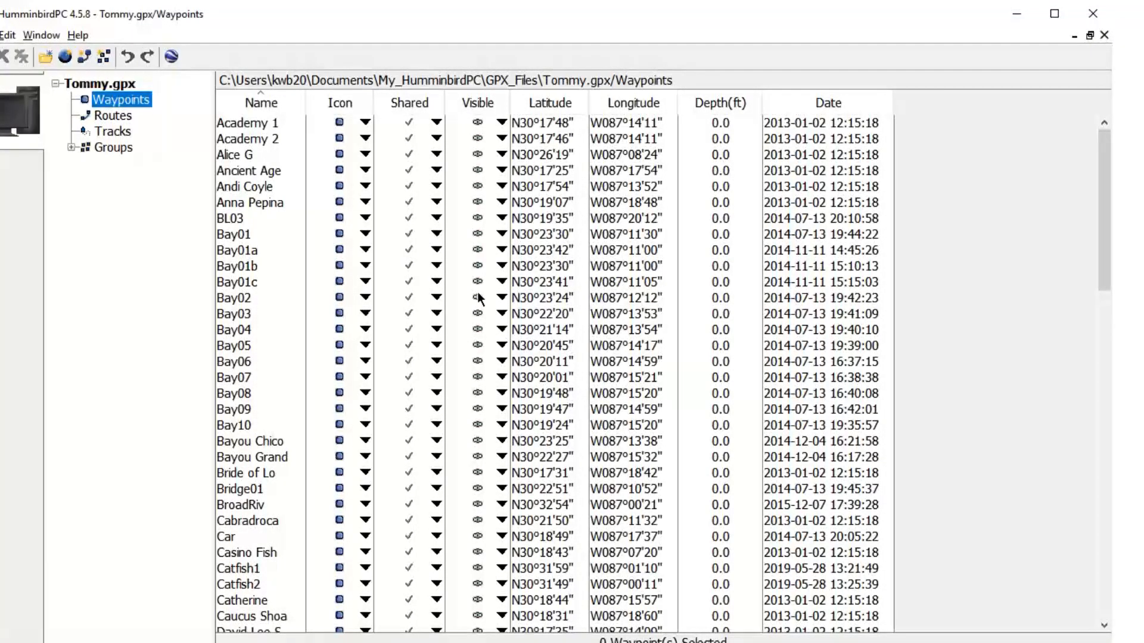
scroll(480, 300, down, 16)
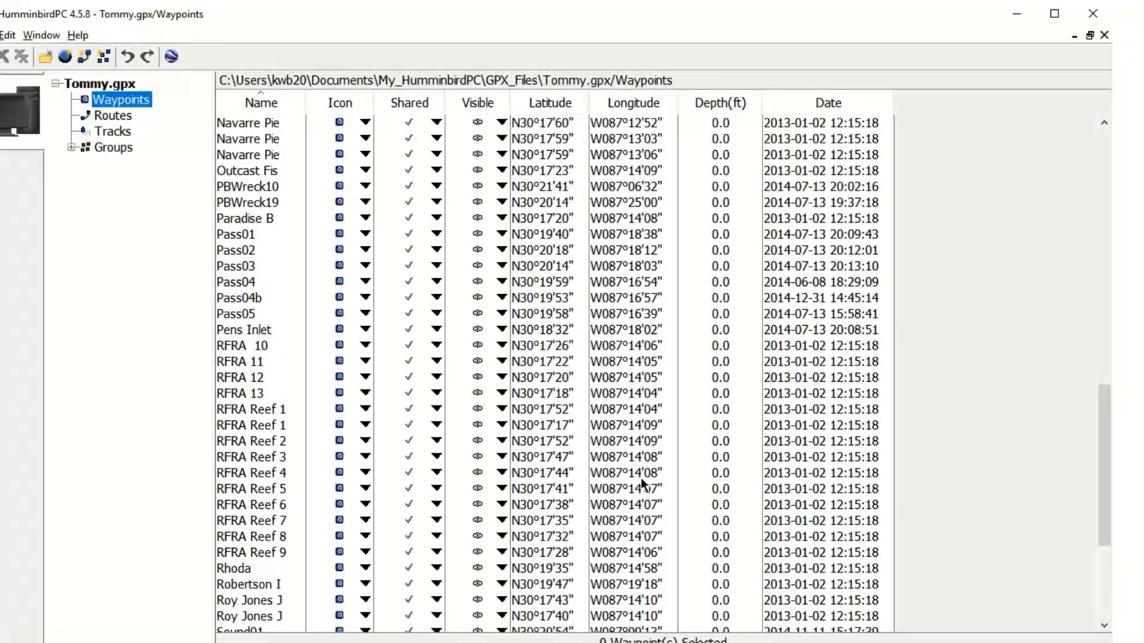
scroll(641, 475, up, 8)
scroll(641, 473, up, 9)
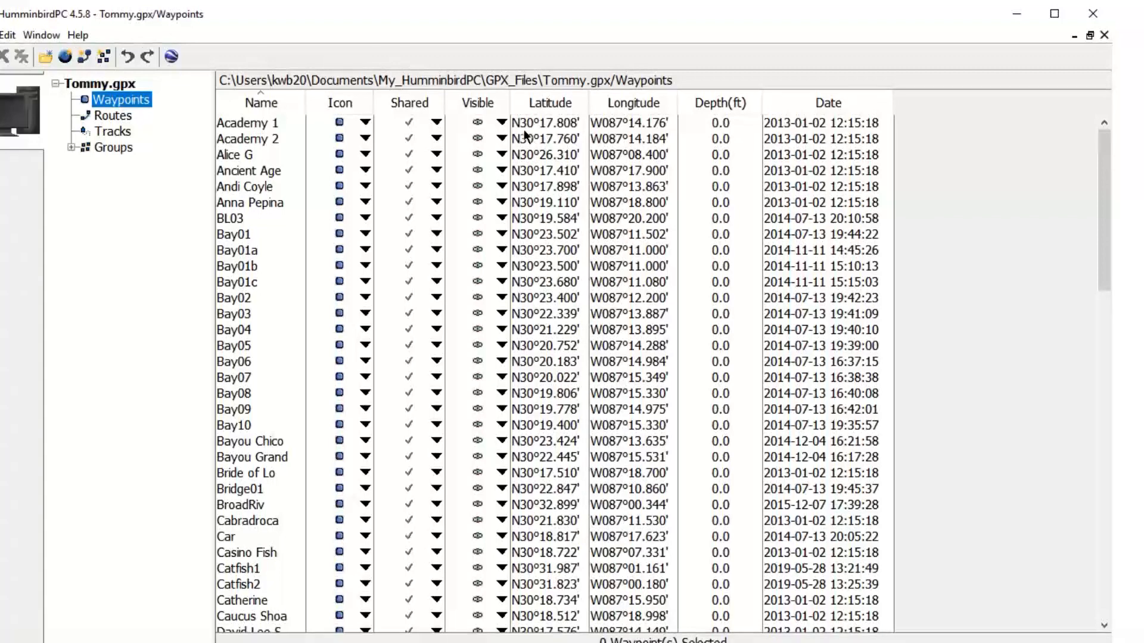
Set the position format in the preferences to degrees, minutes and seconds (dd°mm'ss").
click(7, 34)
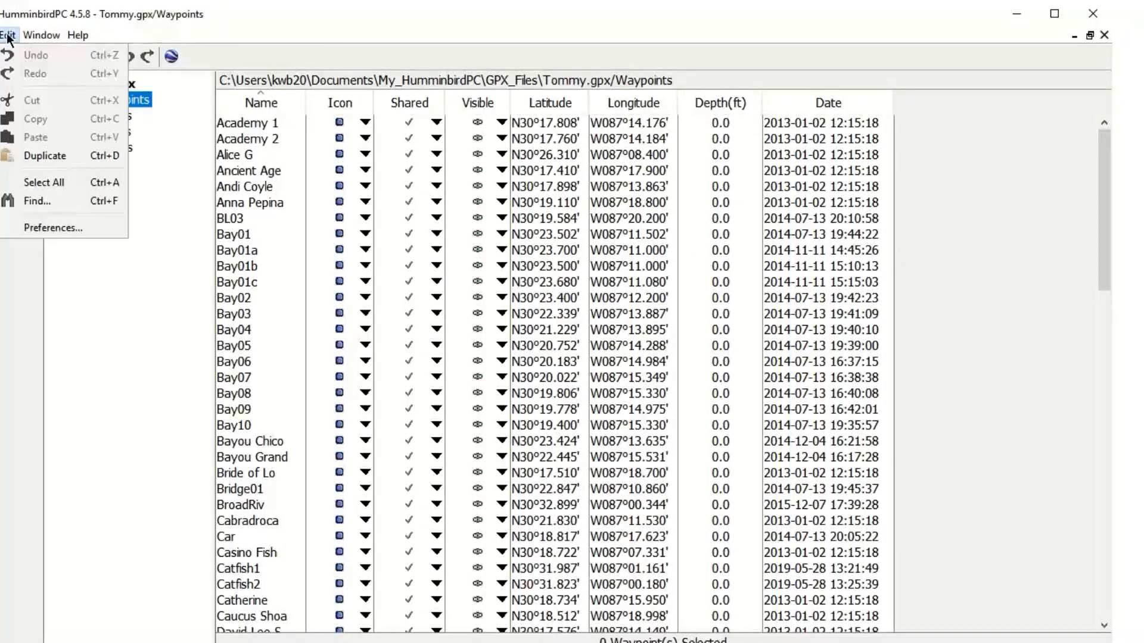
click(55, 230)
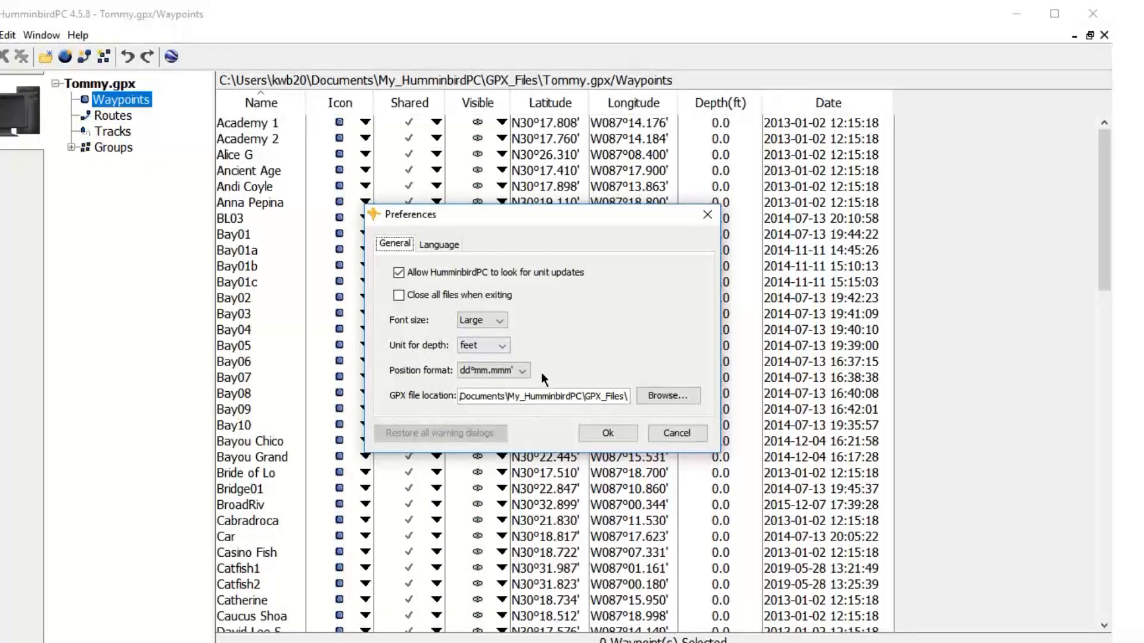
click(521, 372)
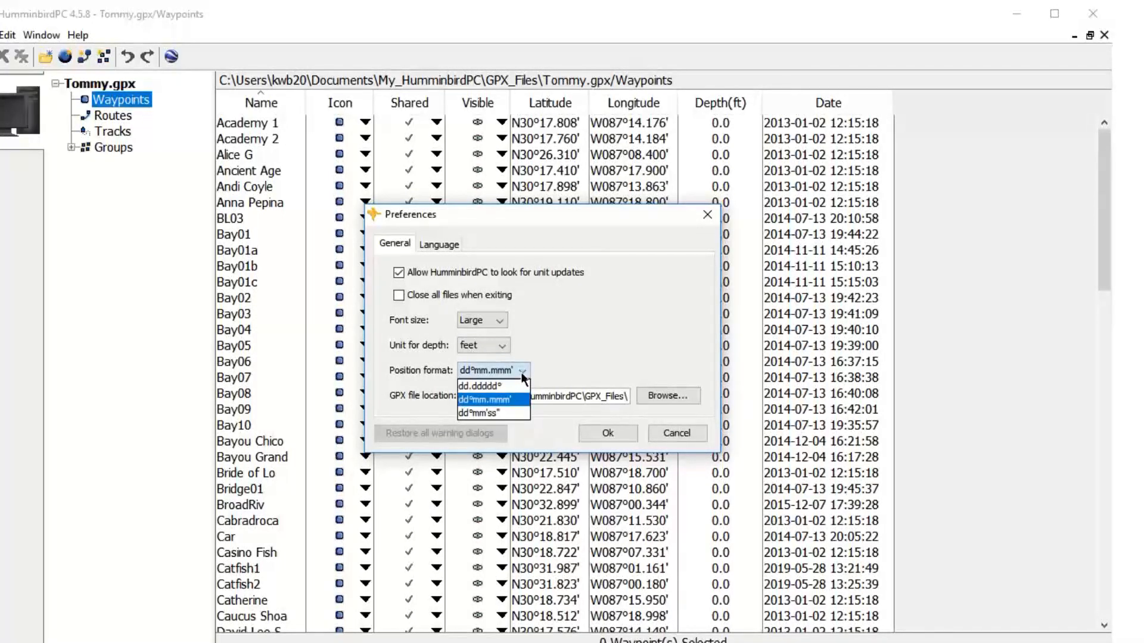
click(506, 410)
key(Return)
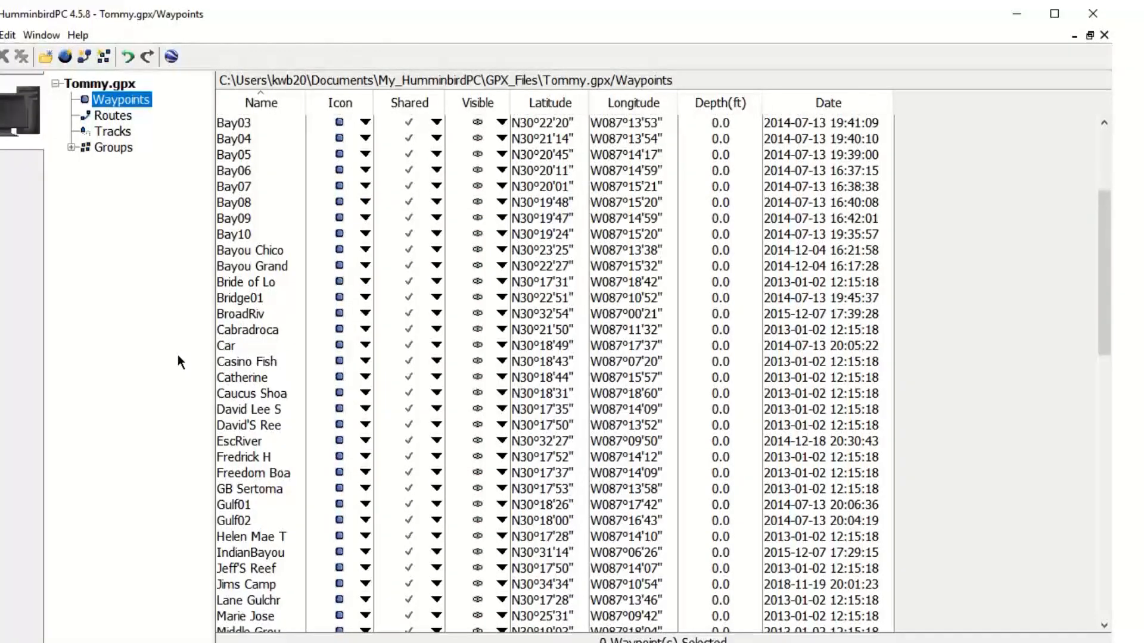
Add a new waypoint to Tommy.gpx and name it Catfish1.
click(66, 55)
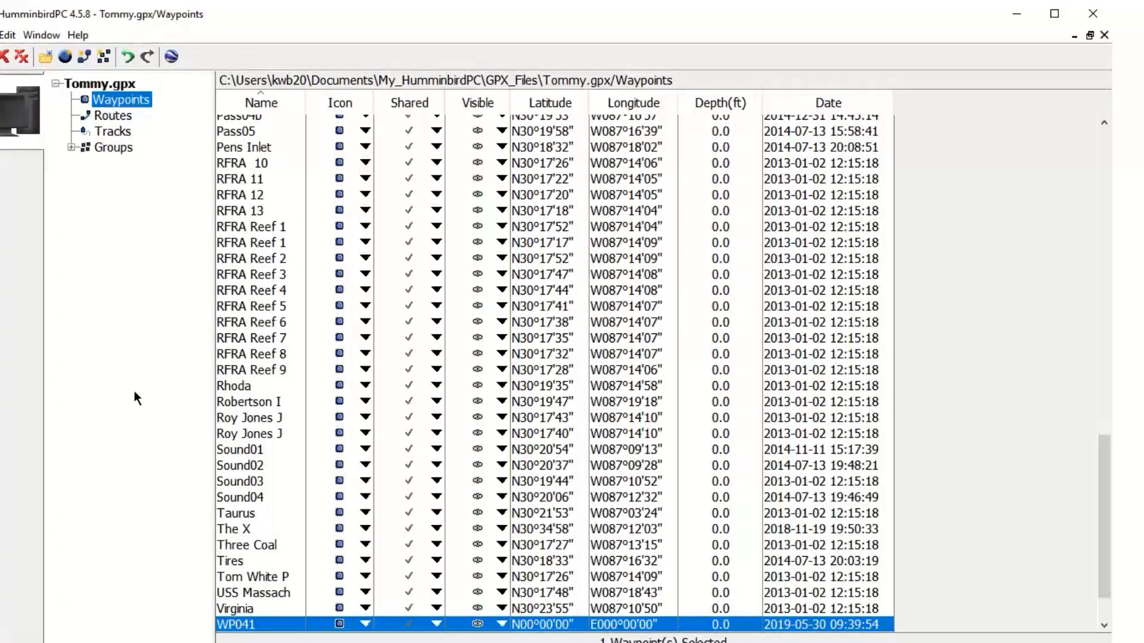
click(259, 625)
drag(261, 626, 192, 621)
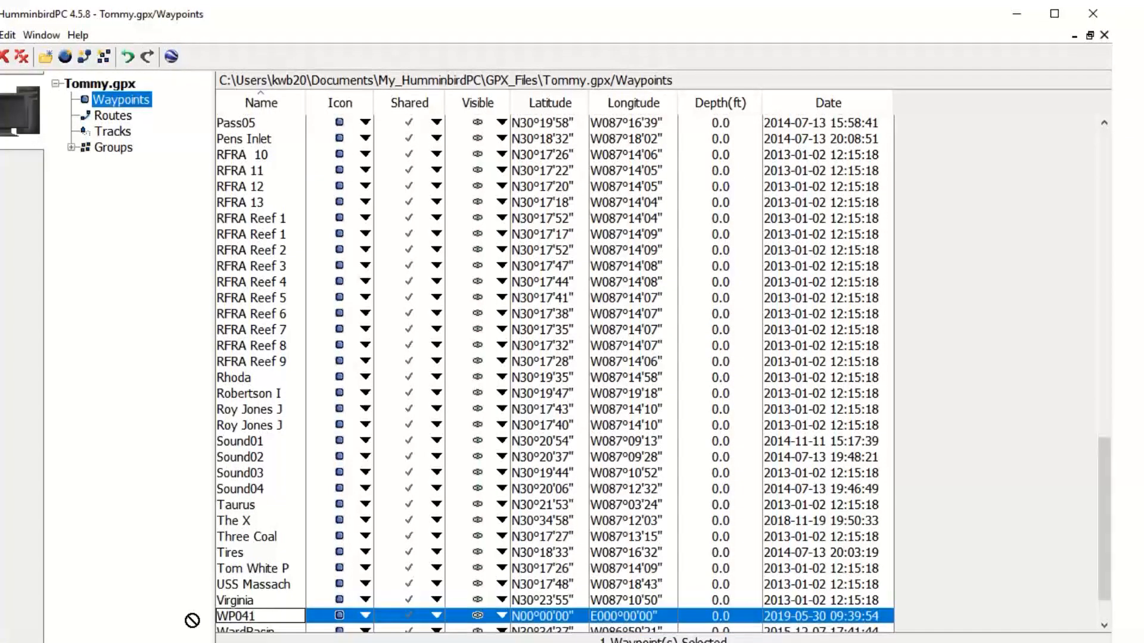
key(BackSpace)
key(BackSpace)
key(BackSpace)
key(BackSpace)
key(BackSpace)
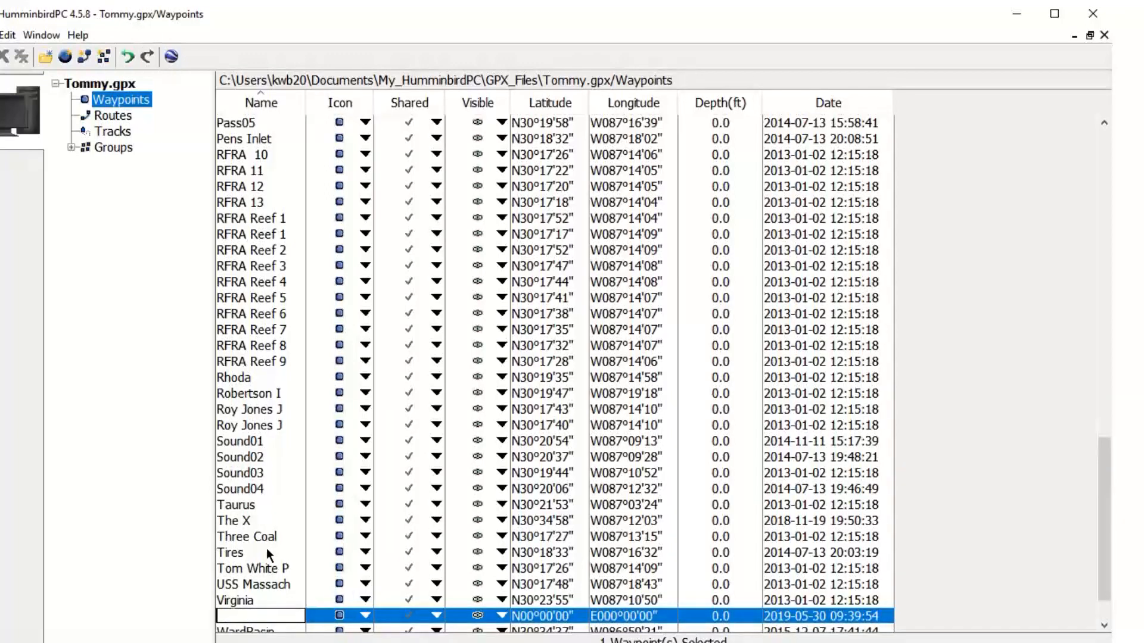
text(Catfish1)
key(Return)
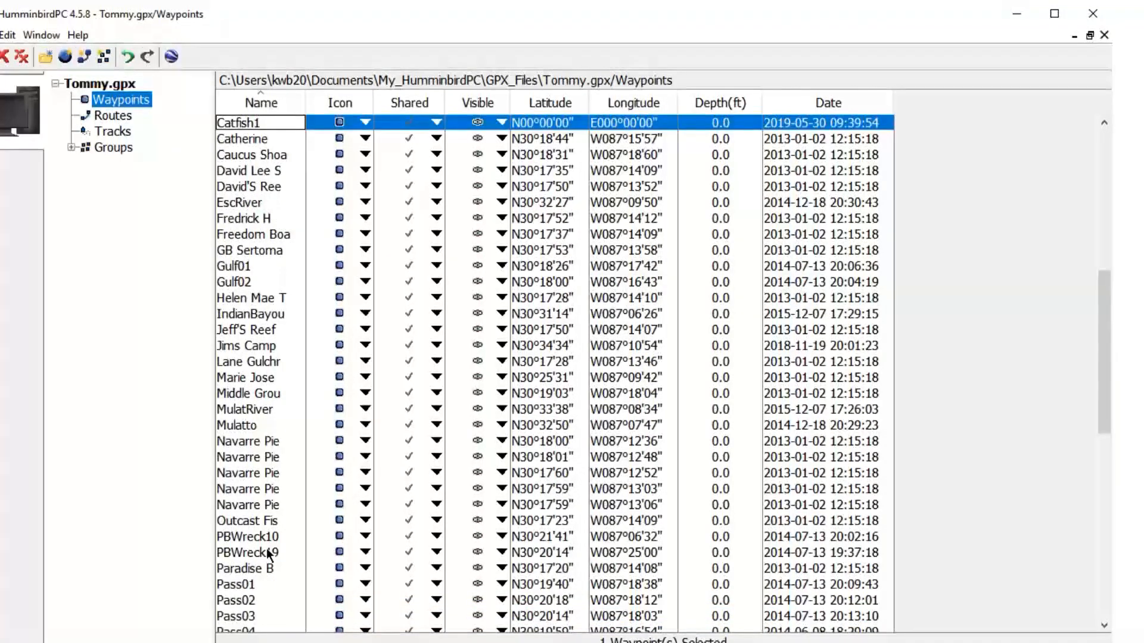
Set the latitude of the Catfish1 waypoint to N30°31'59".
click(560, 121)
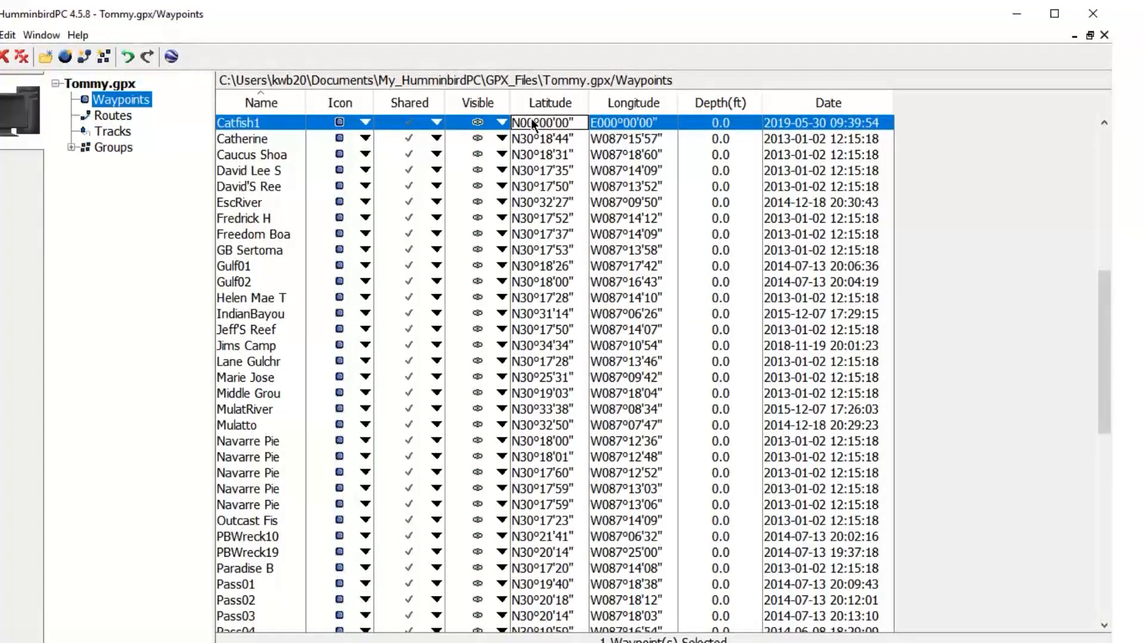
double_click(539, 123)
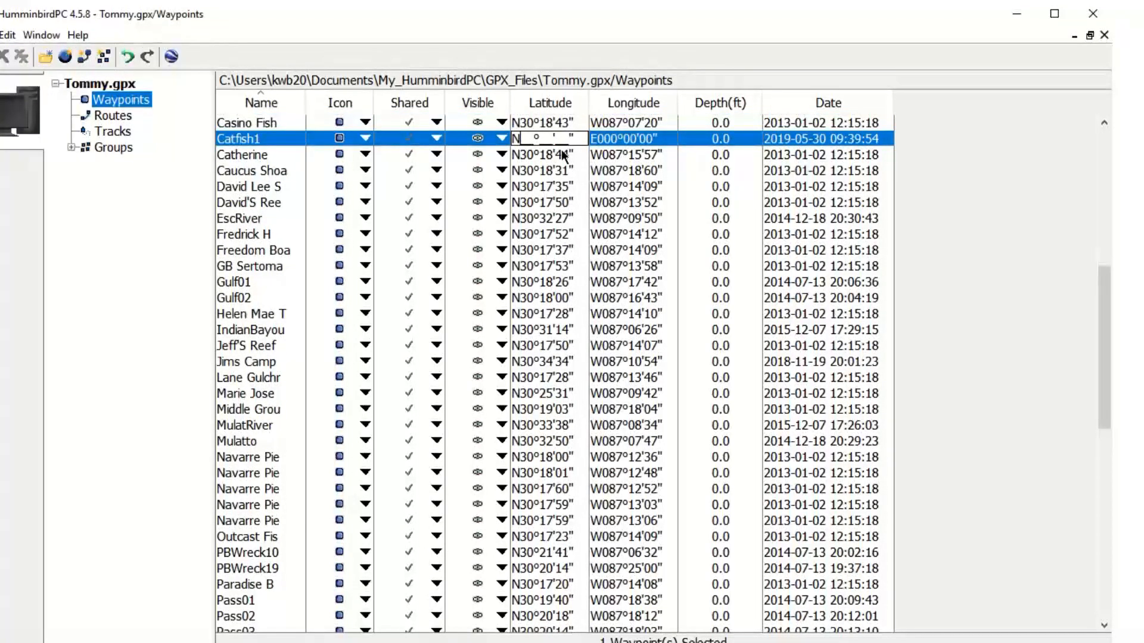
text(3)
text(9)
key(Tab)
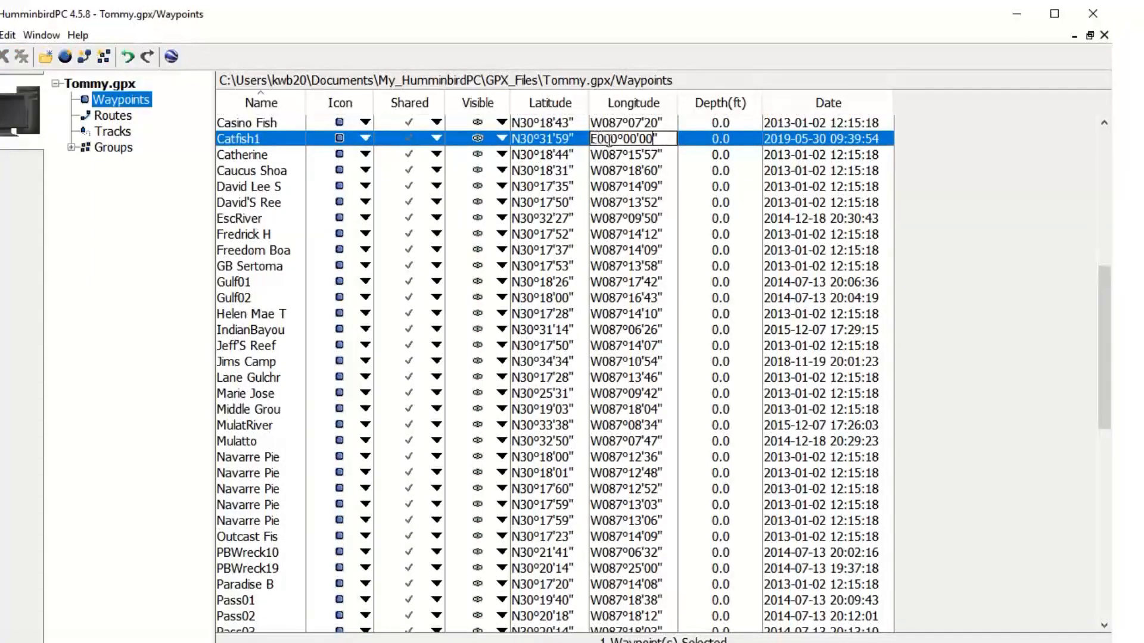
Set the longitude of the Catfish1 waypoint to W087°01'10", changing the hemisphere to west.
key(BackSpace)
key(BackSpace)
key(BackSpace)
key(BackSpace)
key(BackSpace)
key(BackSpace)
key(BackSpace)
text(W___°__'__)
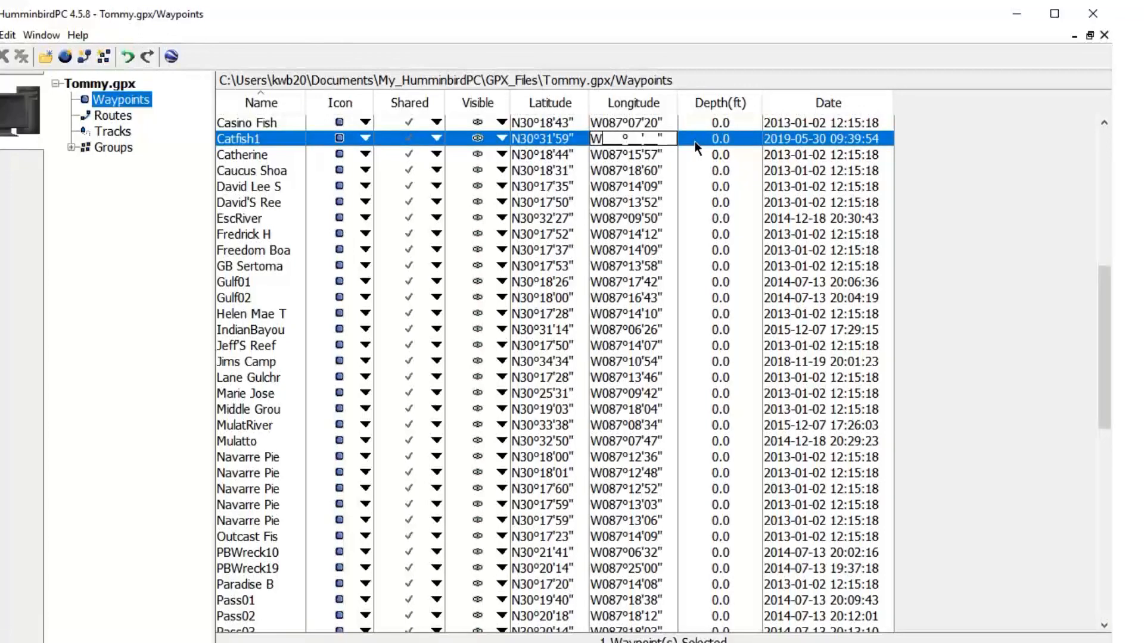
text(087°0110)
key(Tab)
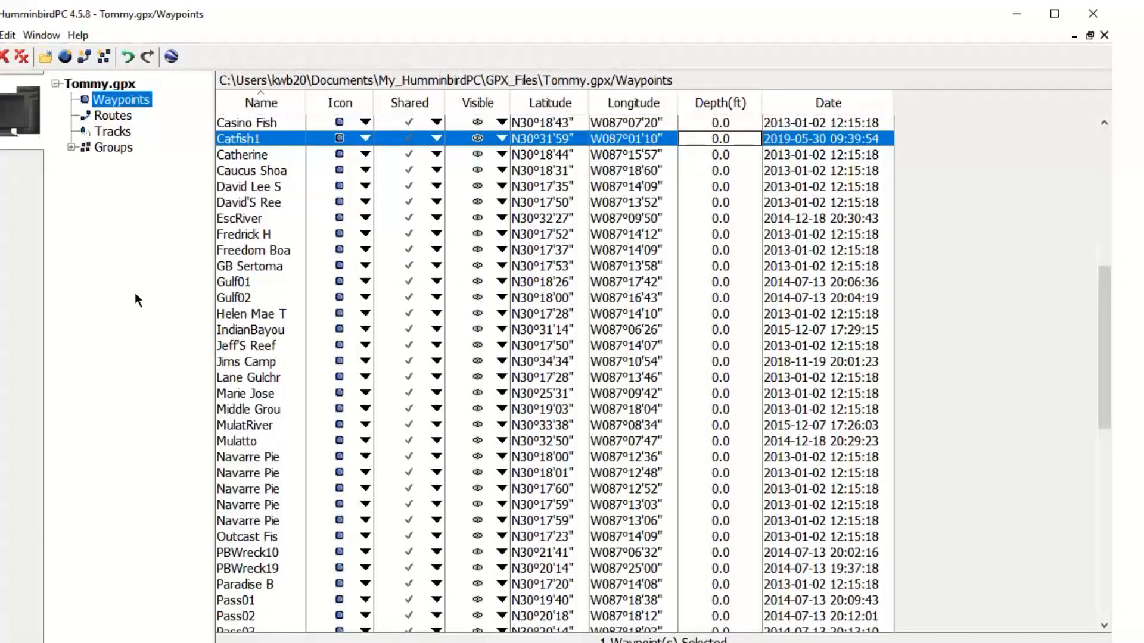
Add a second waypoint named Catfish2 at latitude N30°31'49" and longitude W087°00'11".
click(65, 56)
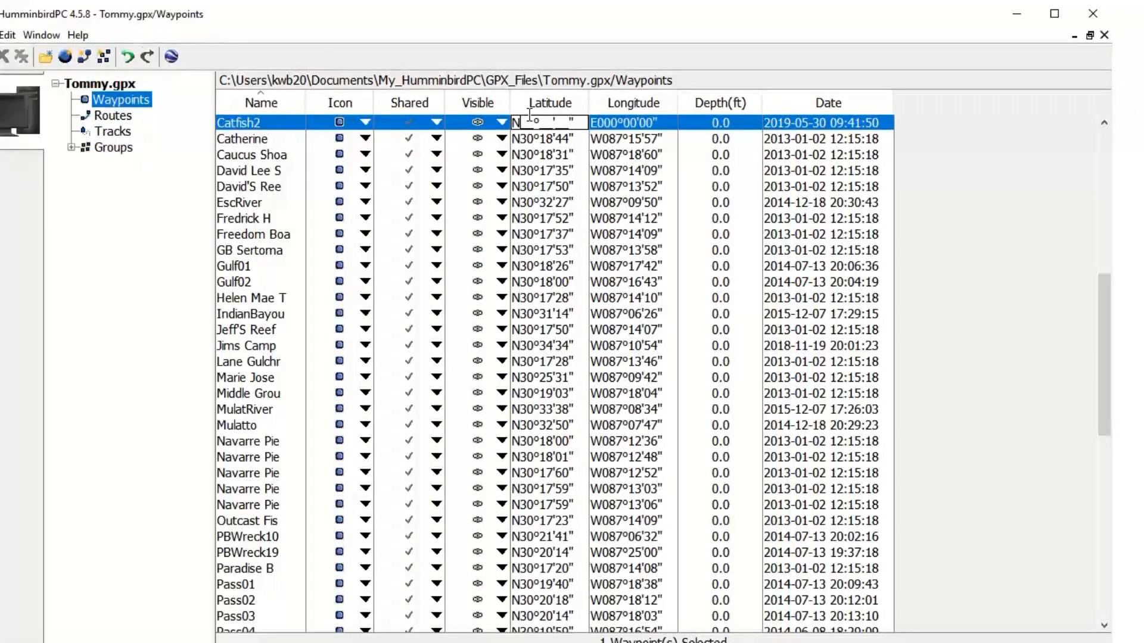
text(30°31'49)
key(Tab)
text(W)
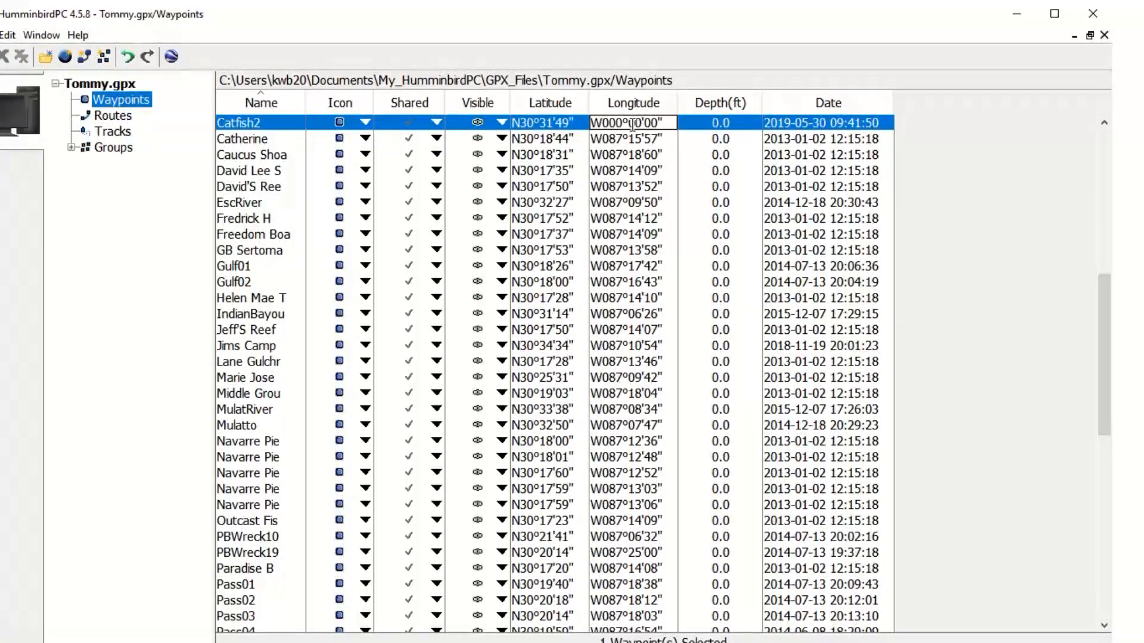
text(087)
text(11)
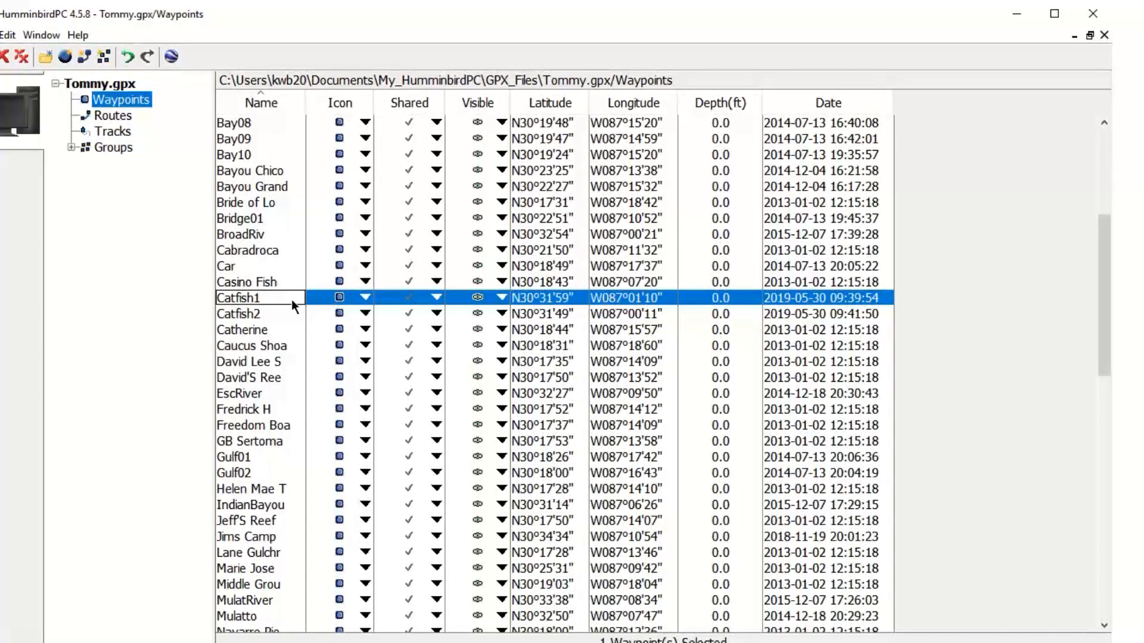
Select the Catfish1 and Catfish2 waypoints and view both in Google Earth with the surrounding Blackwater Bay.
click(262, 297)
shift+click(273, 316)
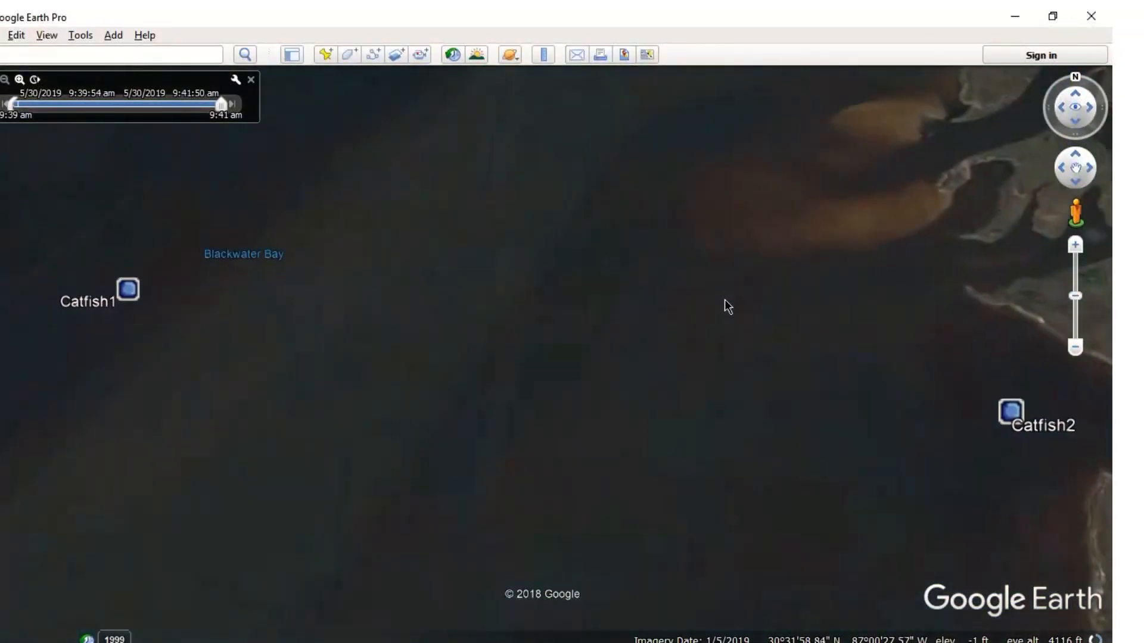
scroll(712, 299, down, 5)
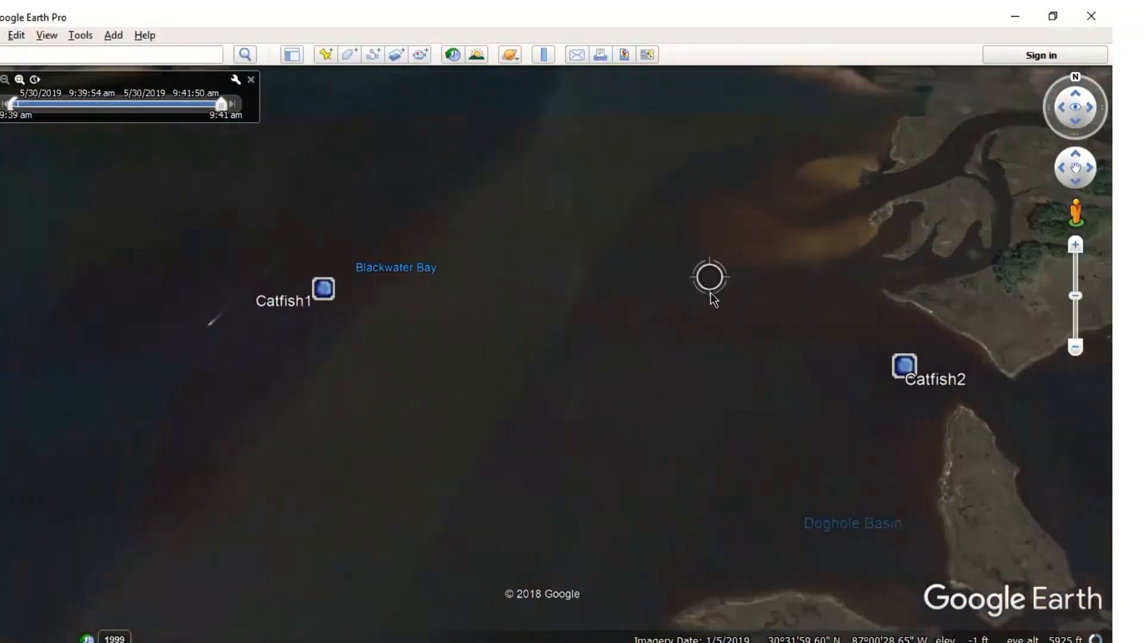
scroll(708, 304, down, 2)
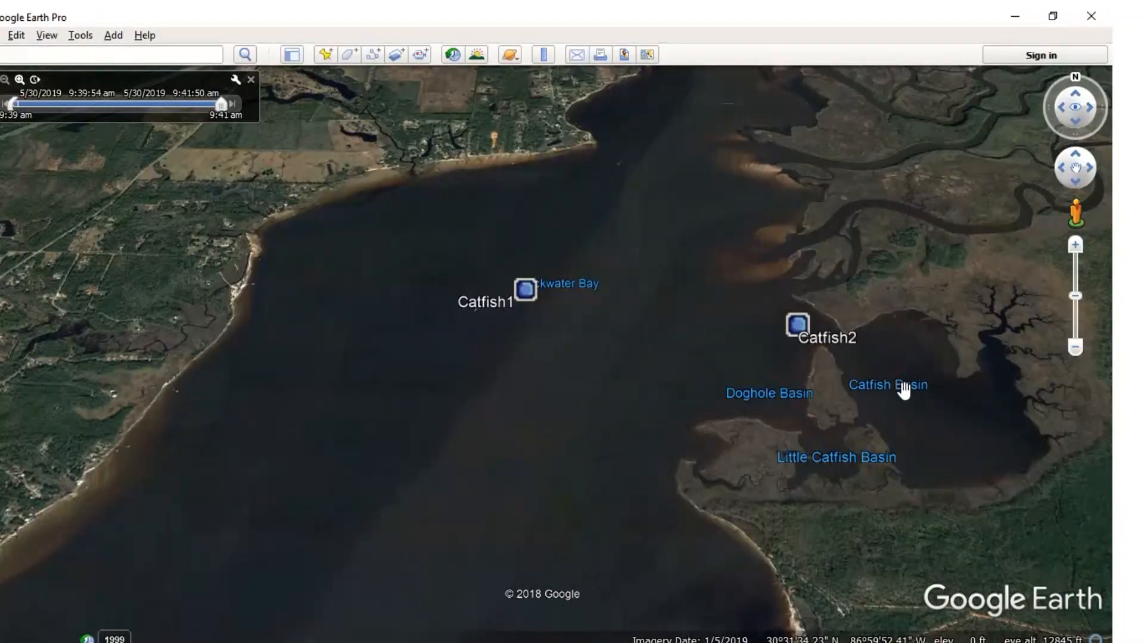
Examine the waterway between the two Catfish waypoints, the river mouths, the highway bridge and Bagdad.
drag(679, 222, 625, 310)
scroll(625, 310, down, 5)
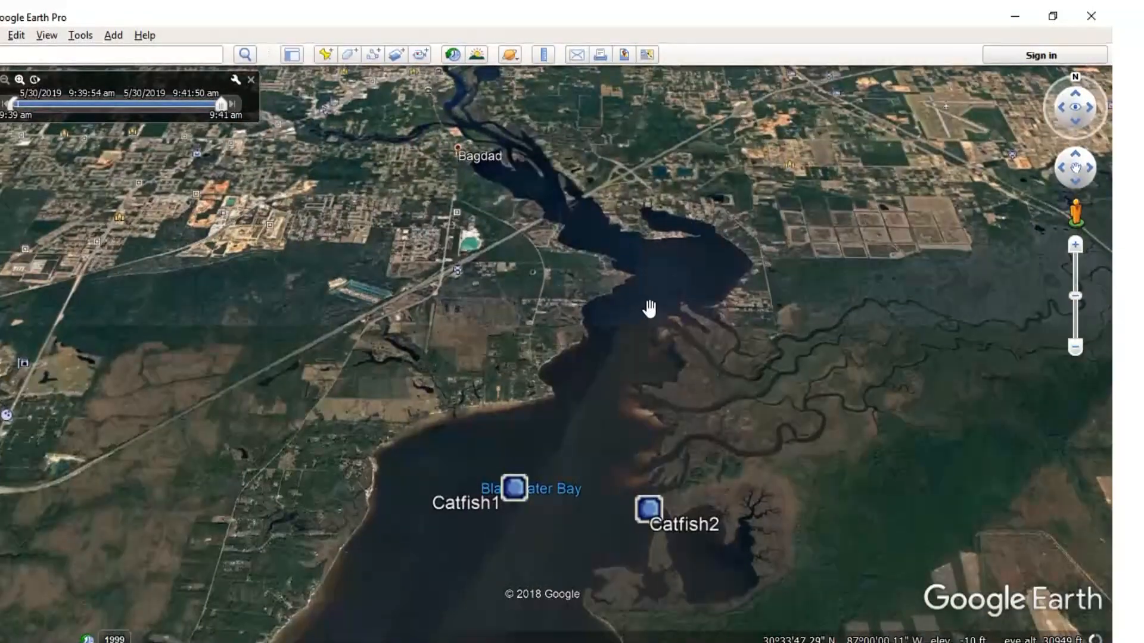
drag(677, 235, 671, 283)
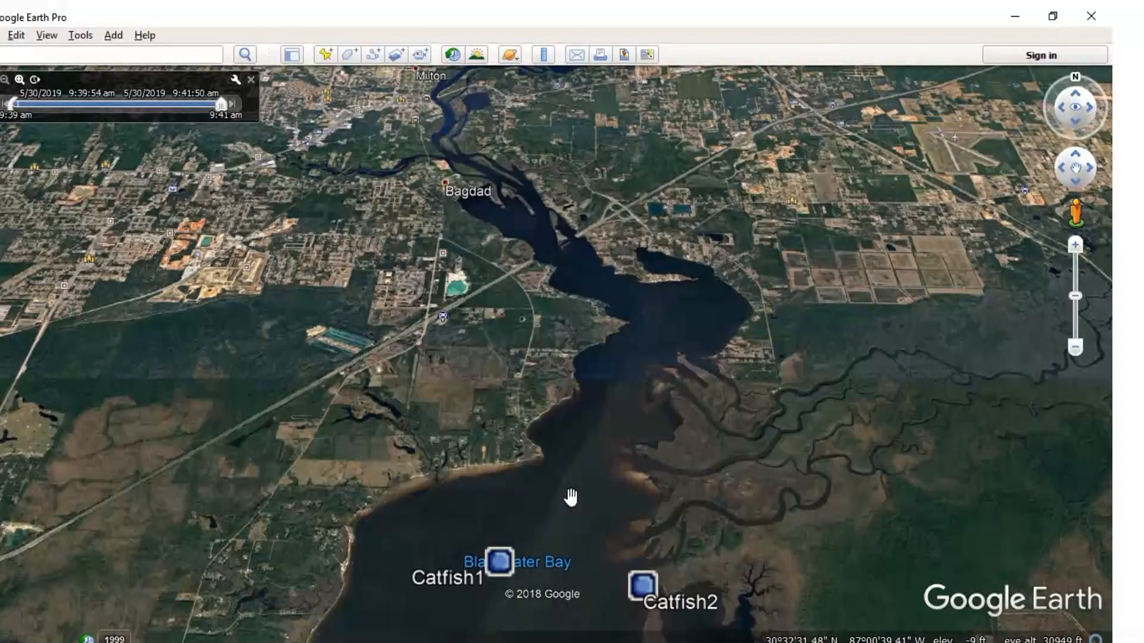
scroll(569, 491, up, 3)
drag(569, 494, 582, 427)
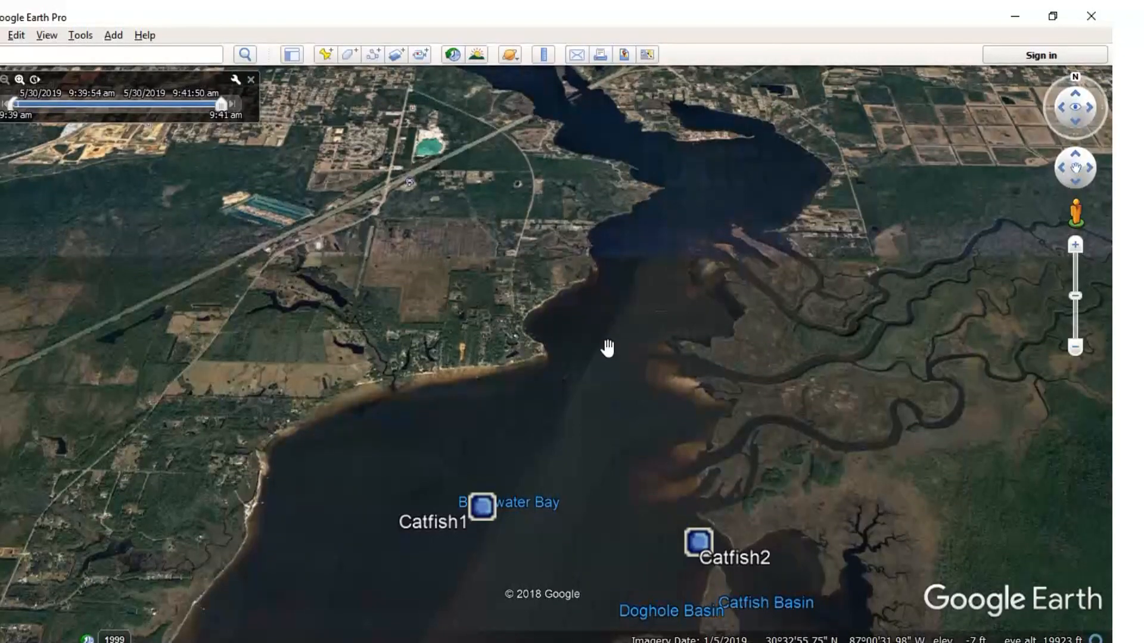
drag(604, 356, 592, 376)
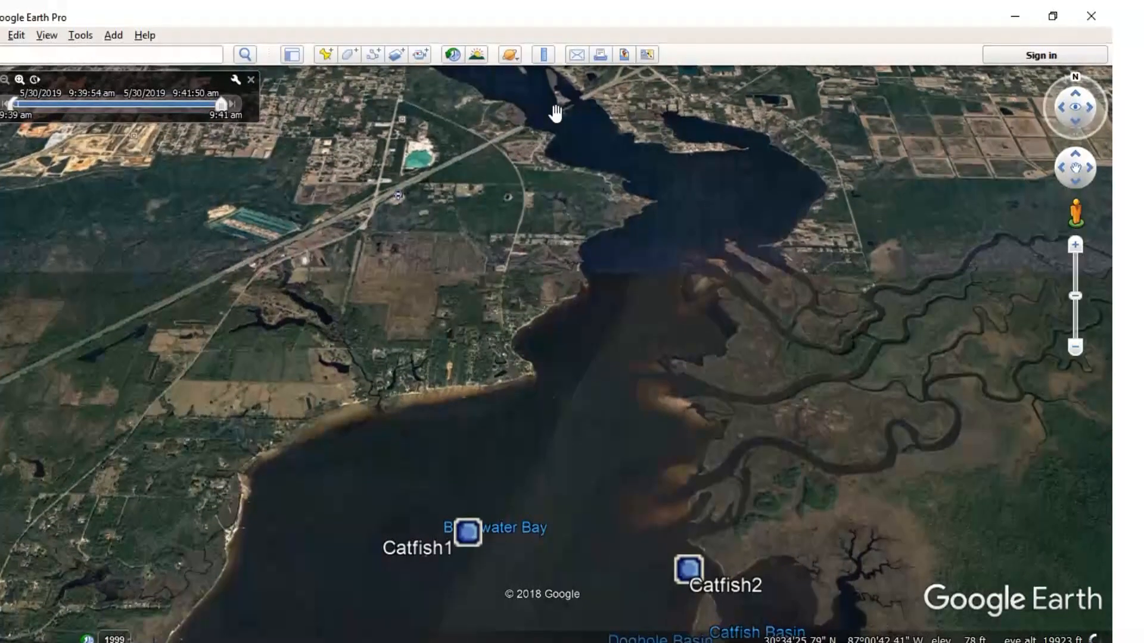
Measure the straight-line distance in miles from the wide basin south of the highway bridge to Catfish1.
click(545, 57)
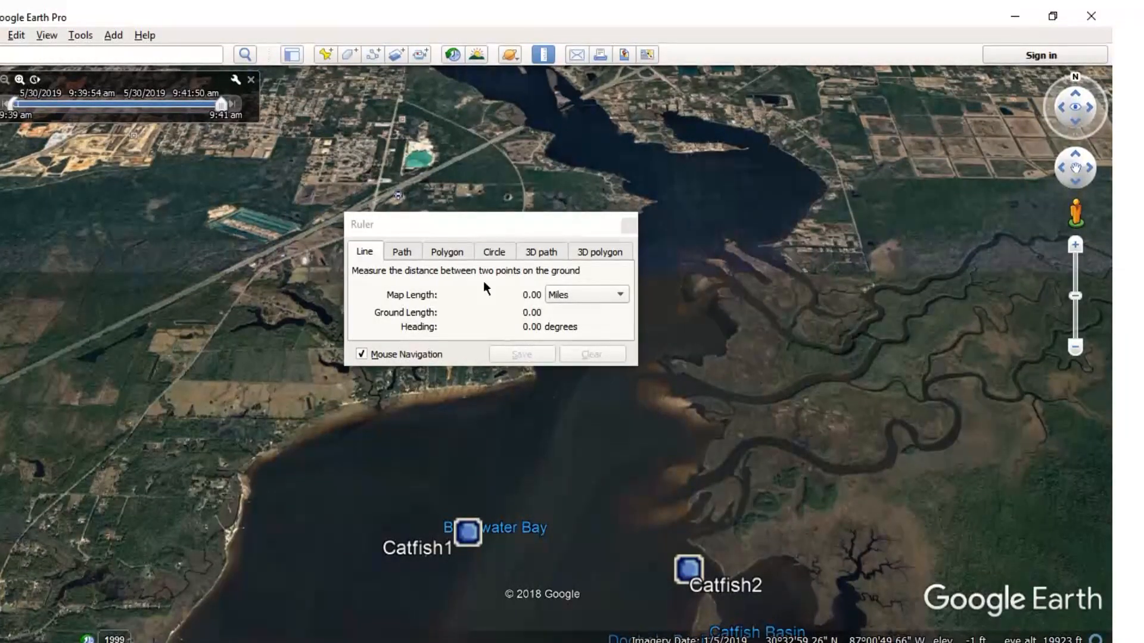
drag(471, 220, 304, 152)
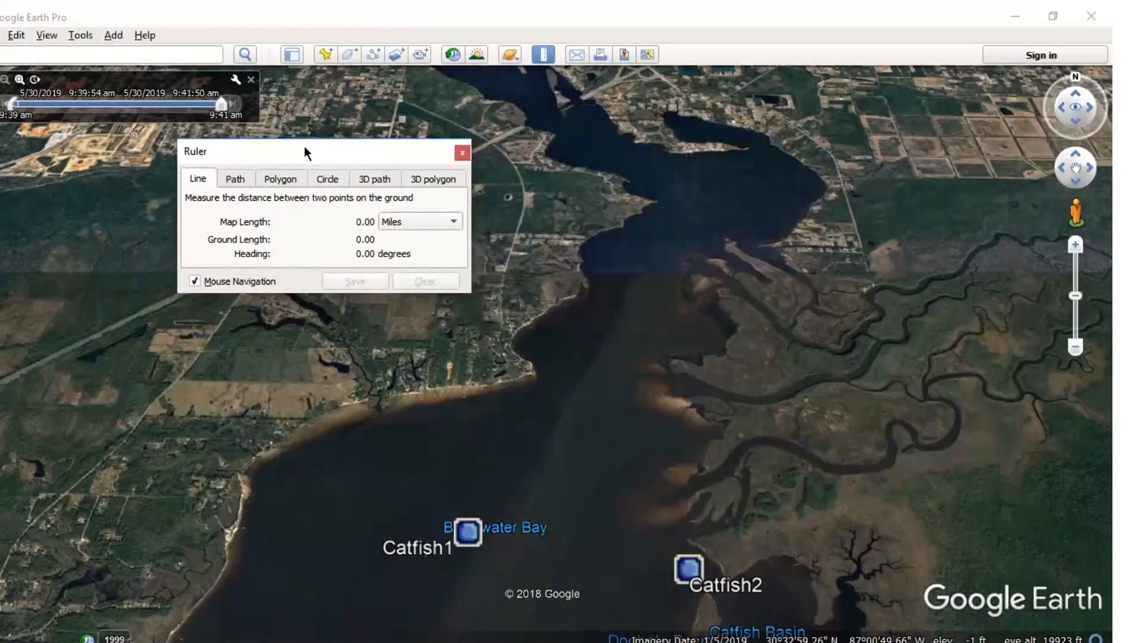
click(687, 208)
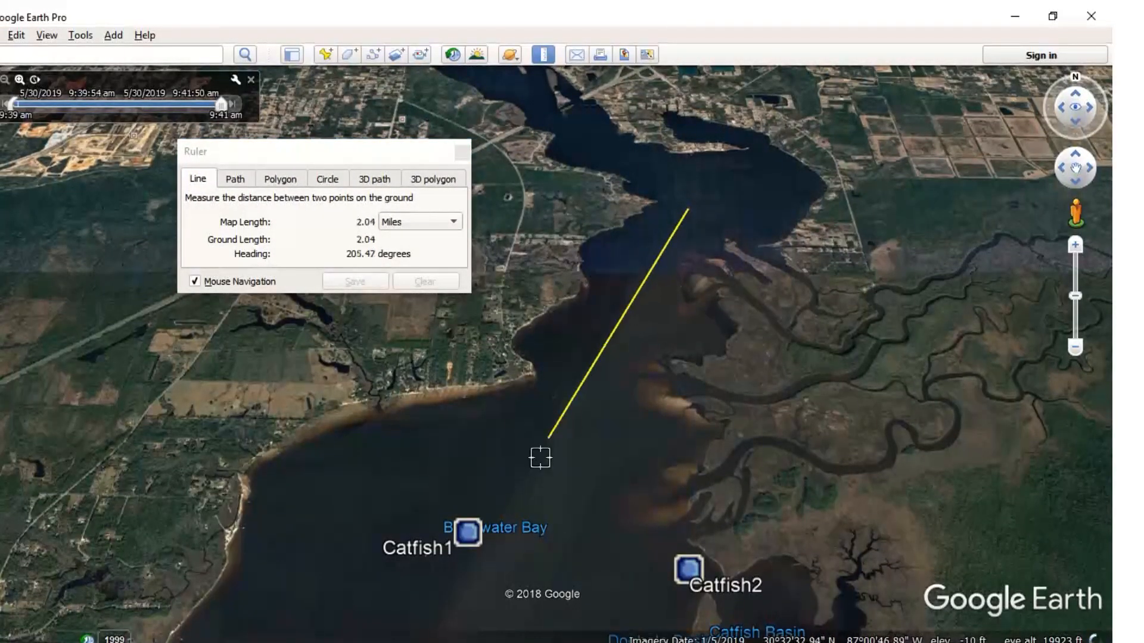
click(472, 534)
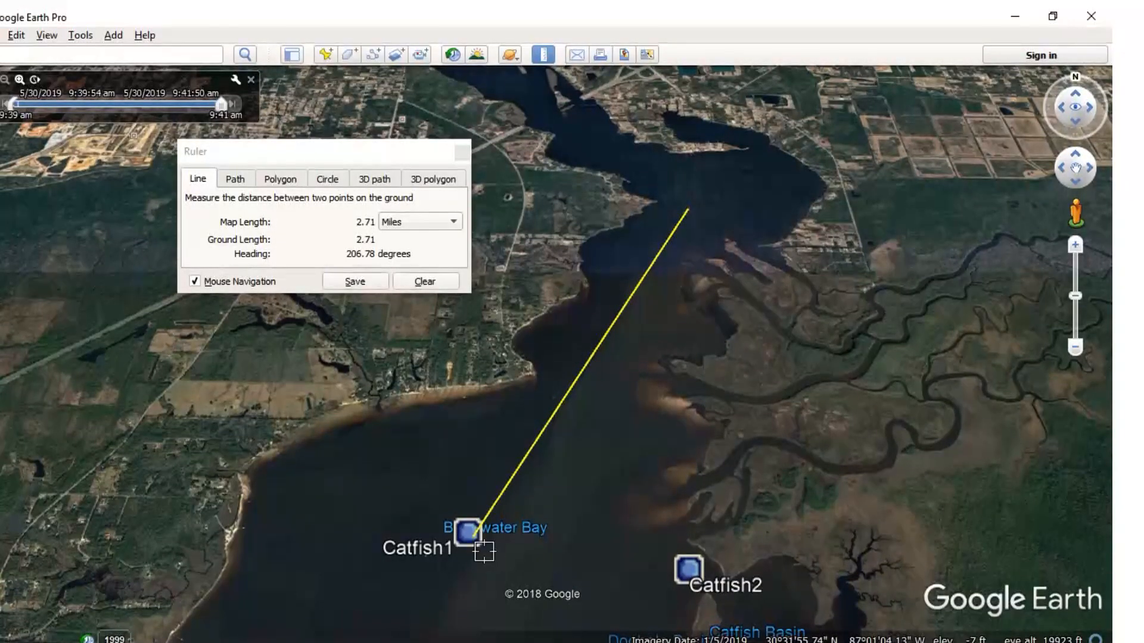
Measure the straight-line distance in miles from Catfish1 to Catfish2.
click(479, 534)
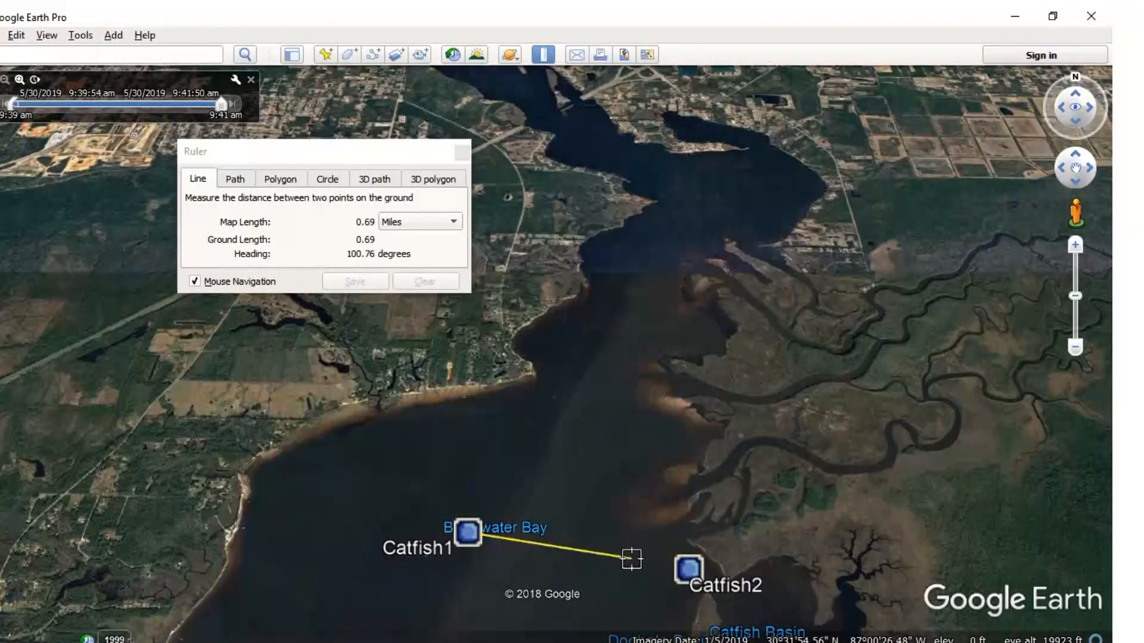
click(689, 573)
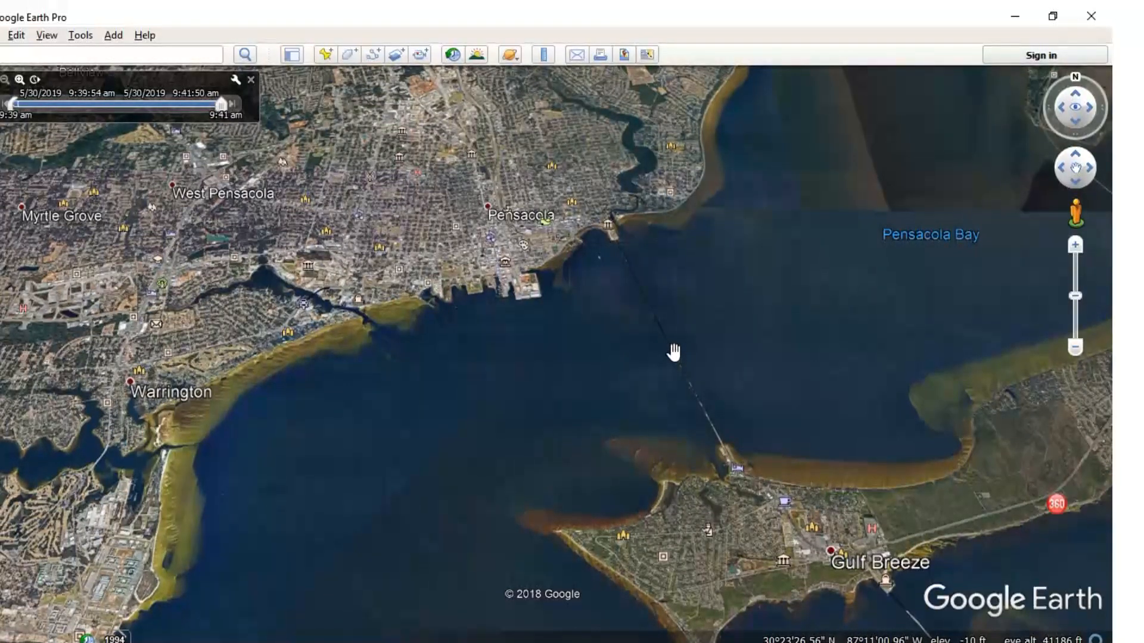
Measure the straight-line distance in miles across Pensacola Bay from just off Warrington to the Gulf Breeze bridge, and view the bay's southern end.
drag(467, 403, 548, 385)
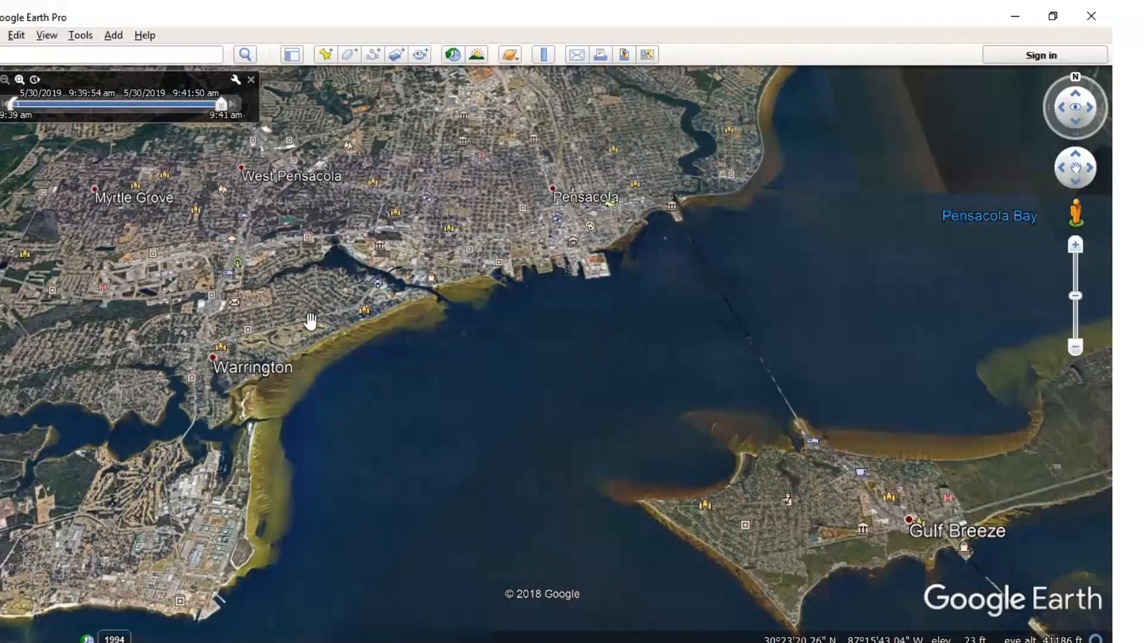
drag(465, 418, 467, 444)
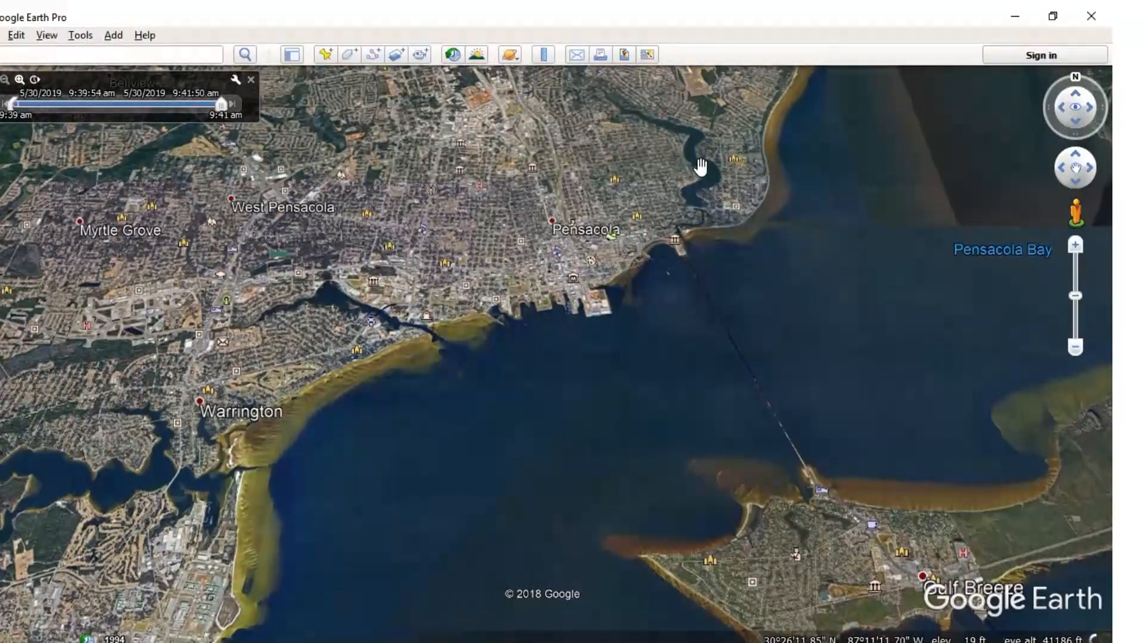
drag(516, 422, 523, 378)
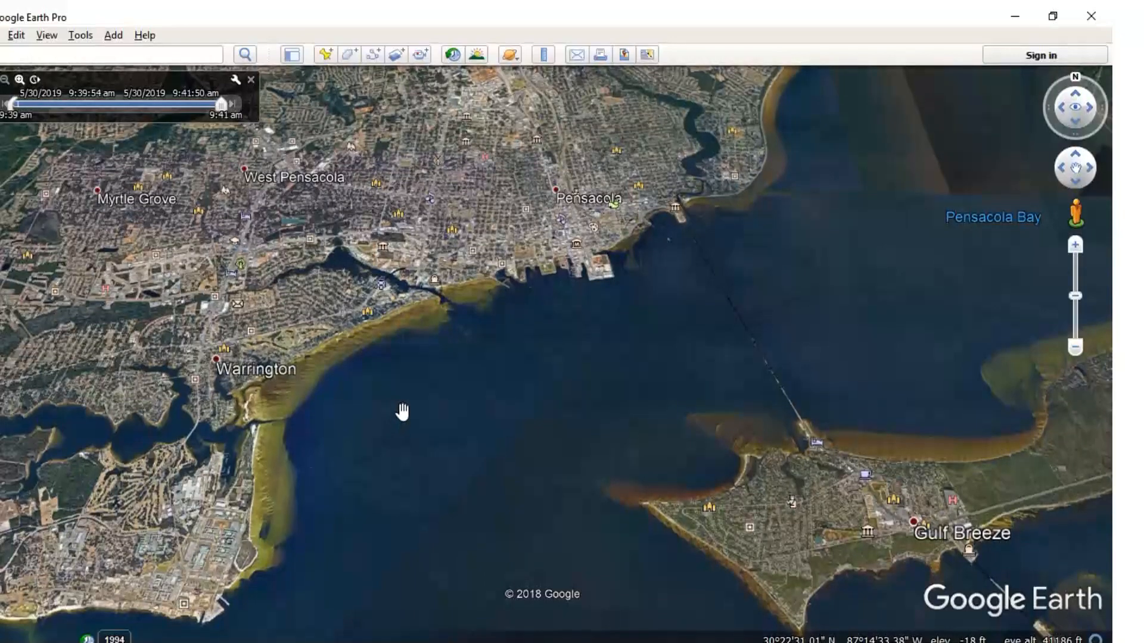
click(544, 56)
drag(378, 158, 340, 113)
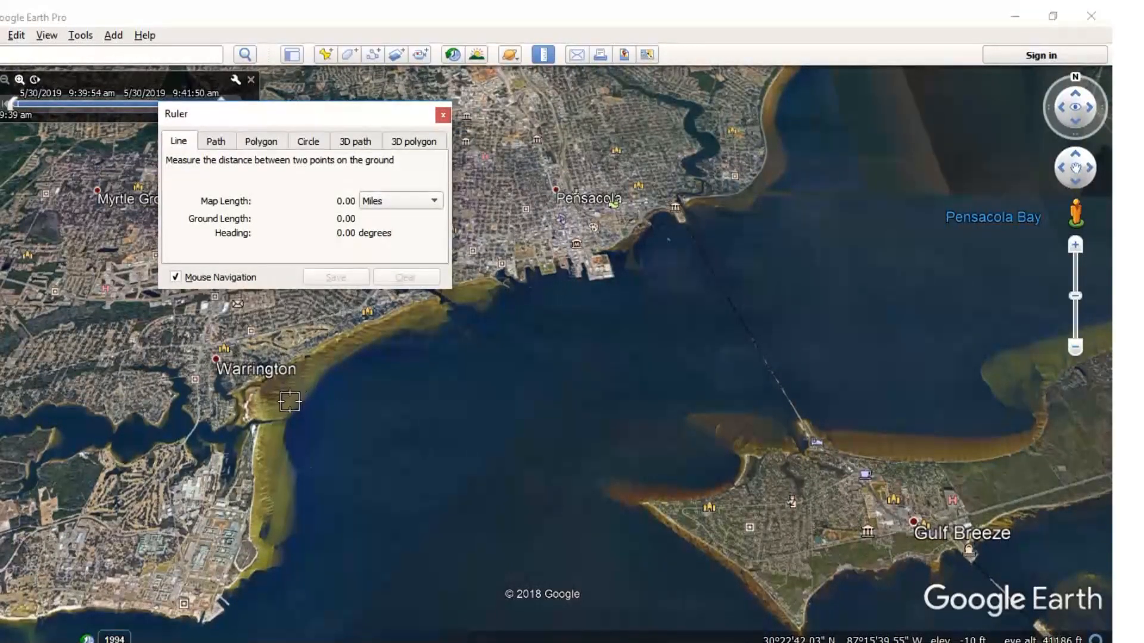
click(321, 417)
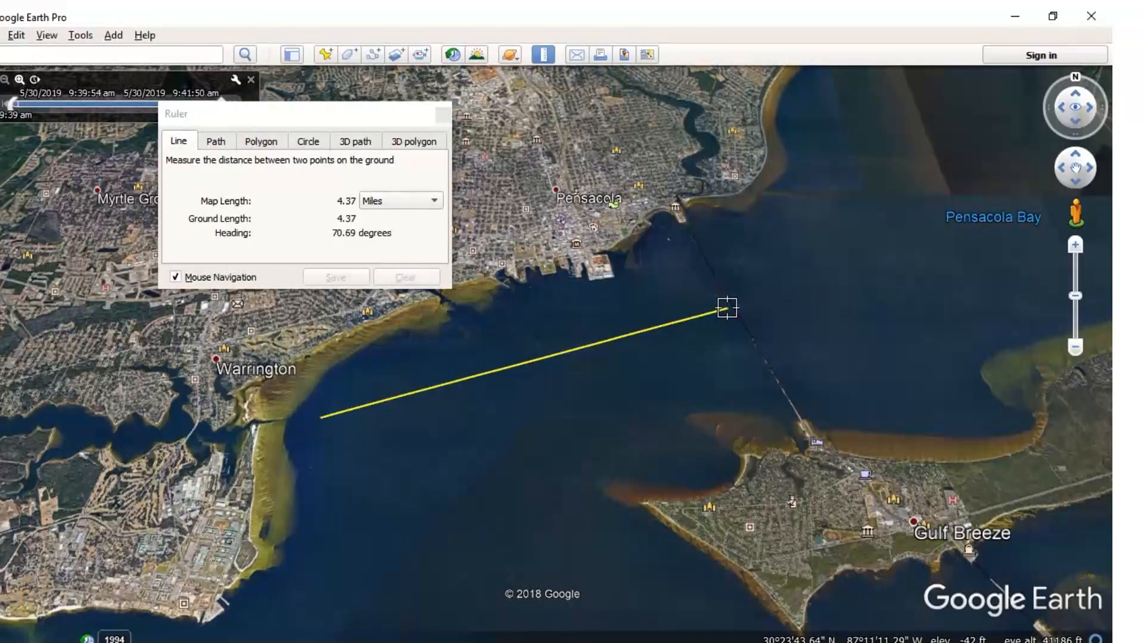
drag(442, 433, 467, 421)
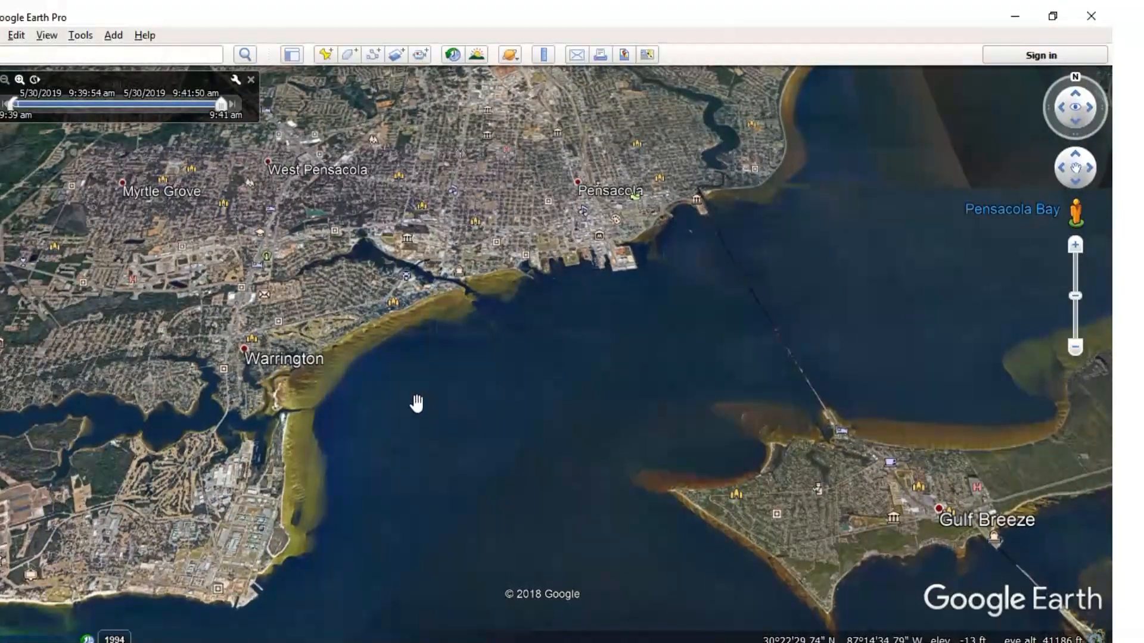
drag(404, 455, 479, 344)
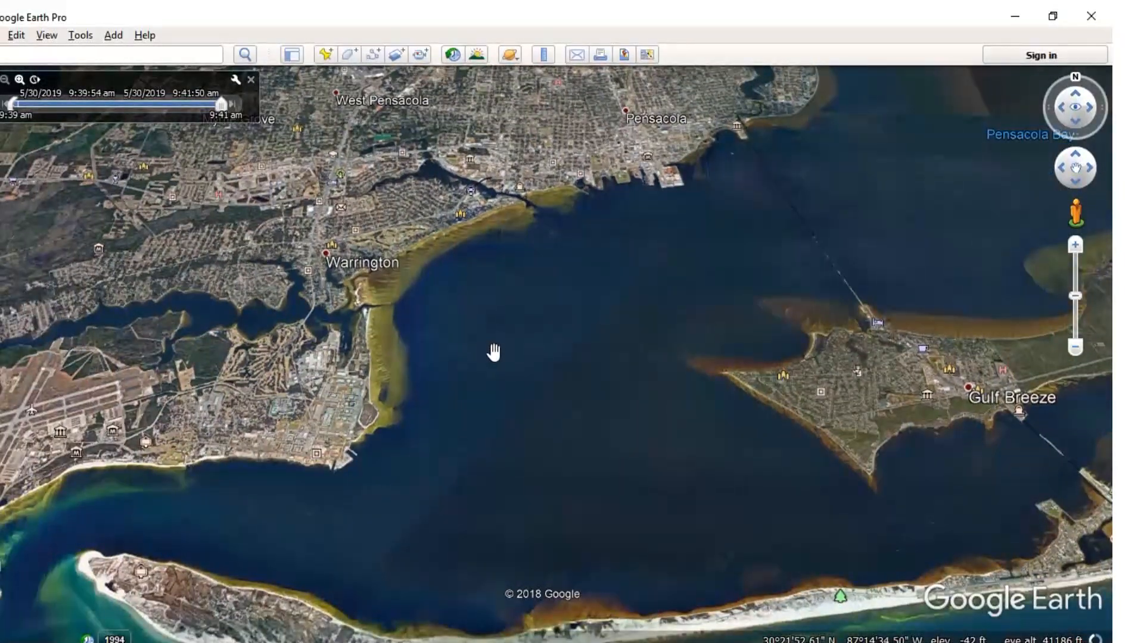